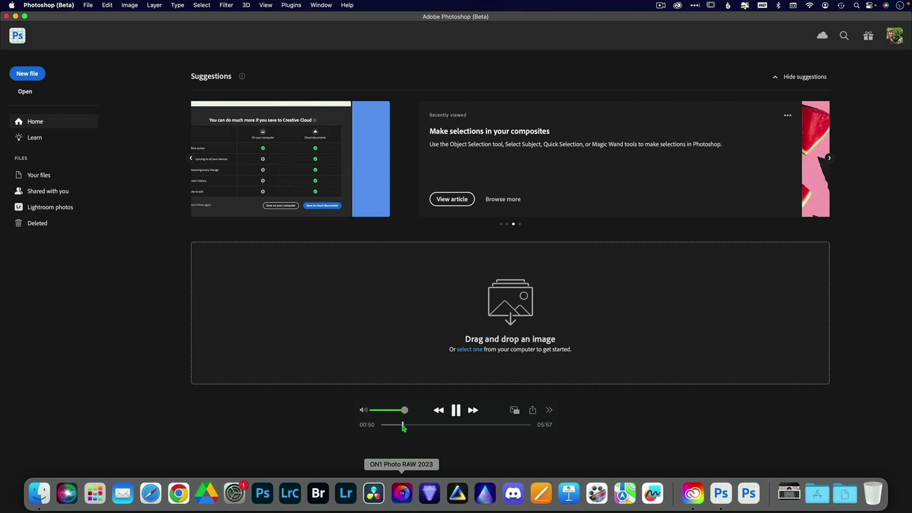
{"action": "left_click", "coordinate": [409, 425]}
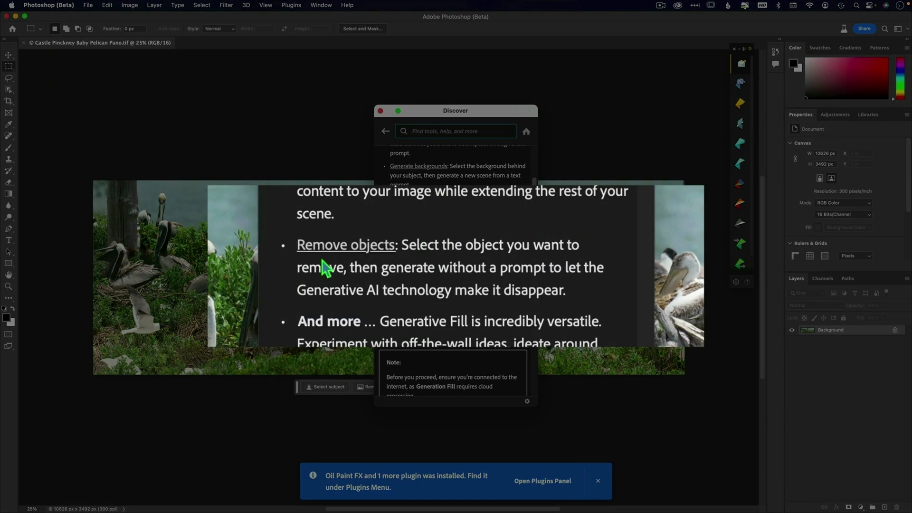
{"action": "left_click", "coordinate": [468, 426]}
{"action": "key", "text": "space"}
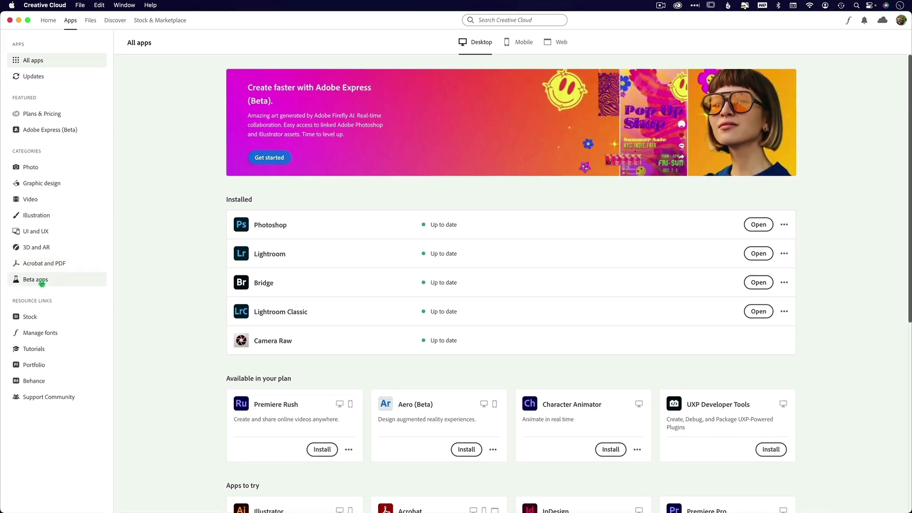
Launch Photoshop (Beta) from the Creative Cloud beta apps and enlarge its window to fill the screen.
{"action": "left_click", "coordinate": [41, 282]}
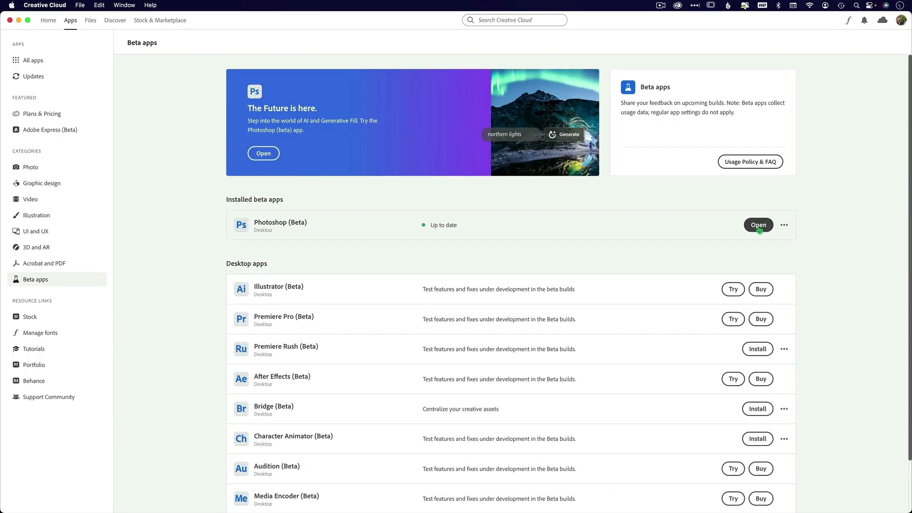
{"action": "left_click", "coordinate": [759, 226]}
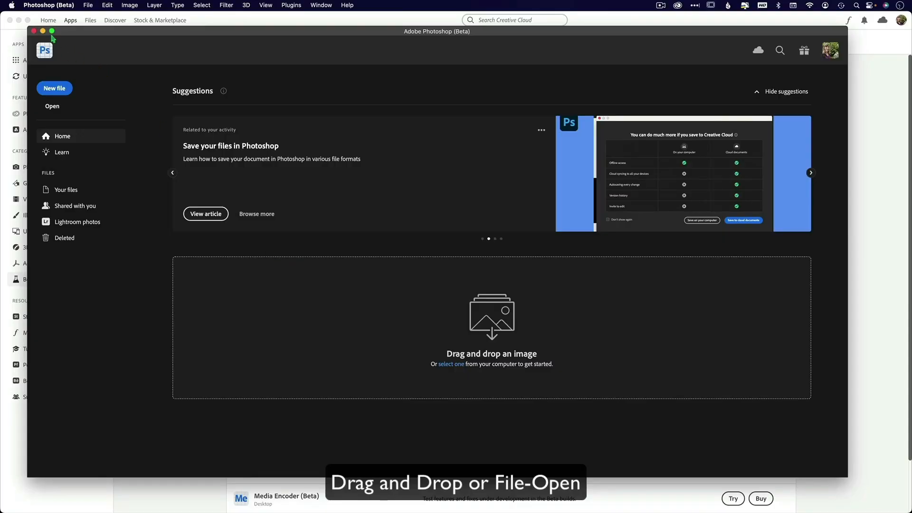
{"action": "left_click", "coordinate": [52, 31]}
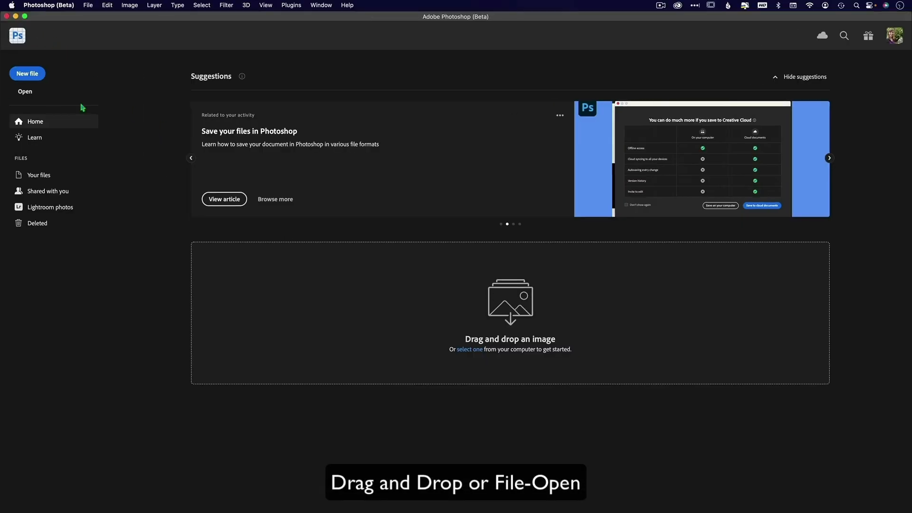
Switch to Lightroom Classic and set the Photoshop version for external editing to Adobe Photoshop (Beta) in the preferences.
{"action": "mouse_move", "coordinate": [383, 512]}
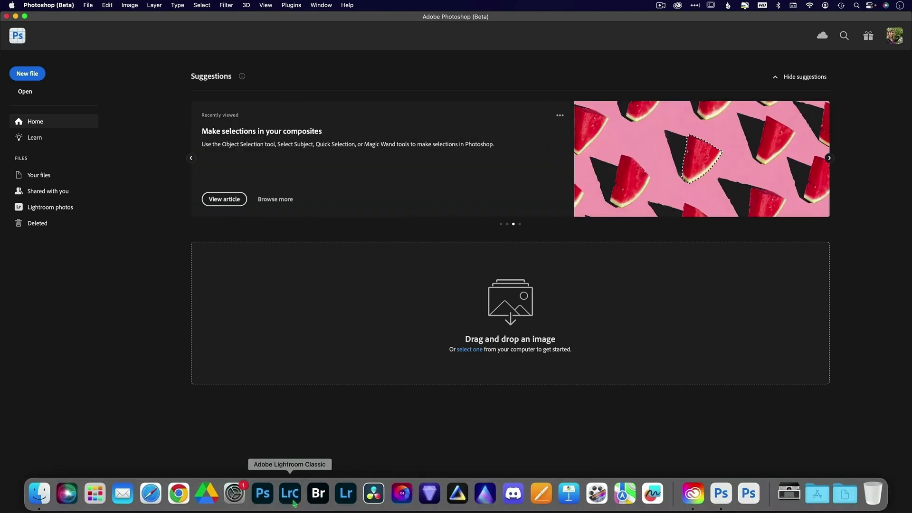
{"action": "left_click", "coordinate": [291, 495]}
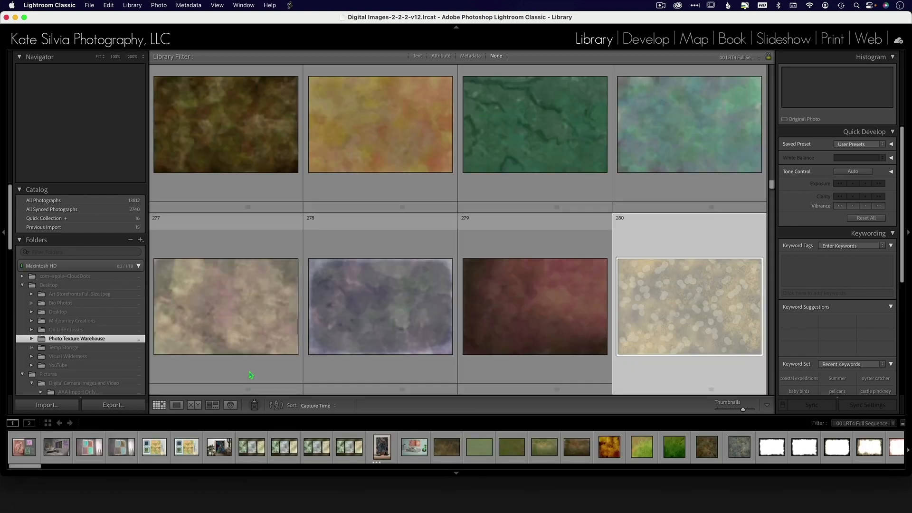
{"action": "left_click", "coordinate": [54, 10]}
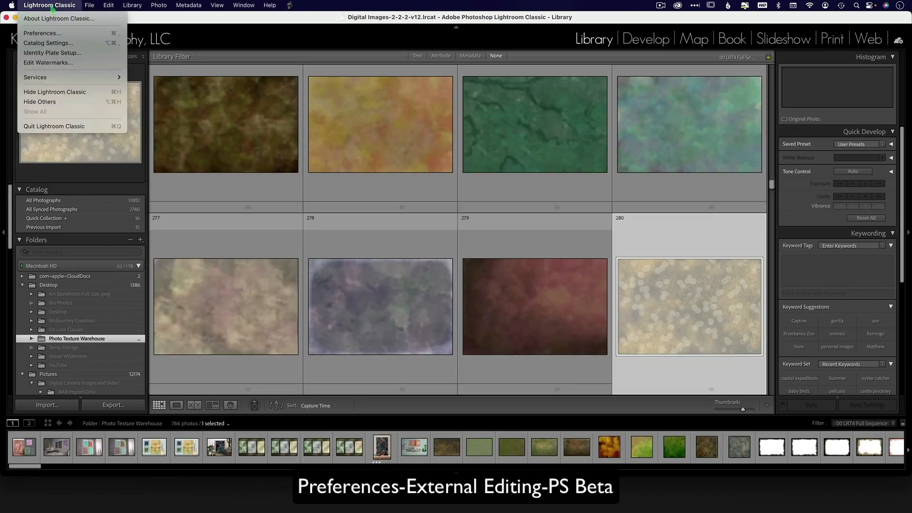
{"action": "left_click", "coordinate": [55, 34]}
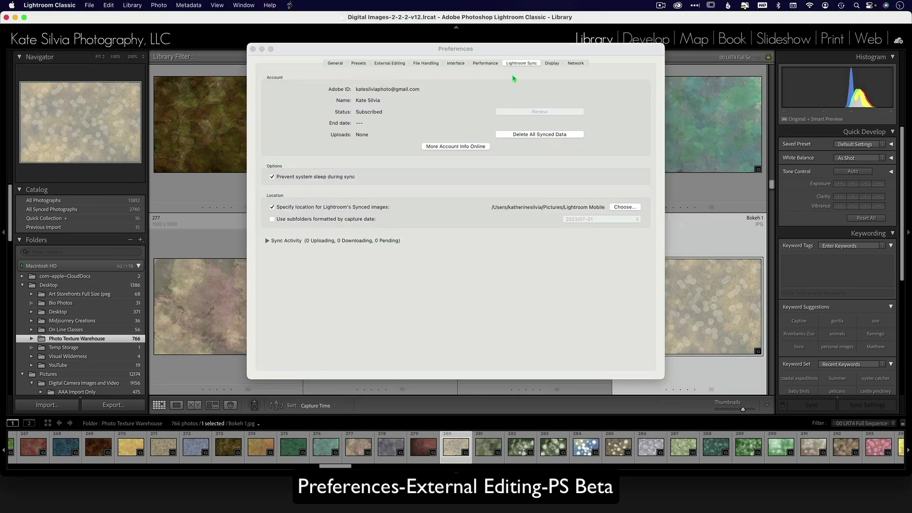
{"action": "left_click", "coordinate": [390, 63]}
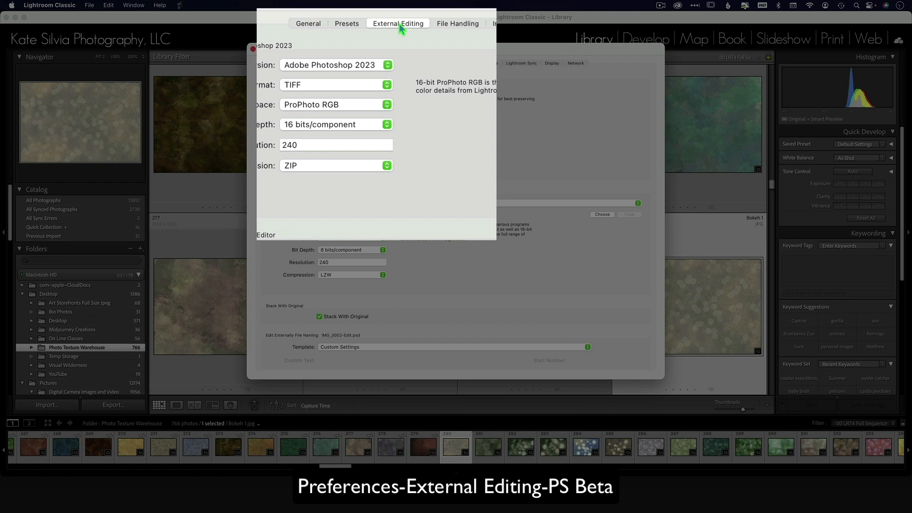
{"action": "left_click", "coordinate": [380, 65]}
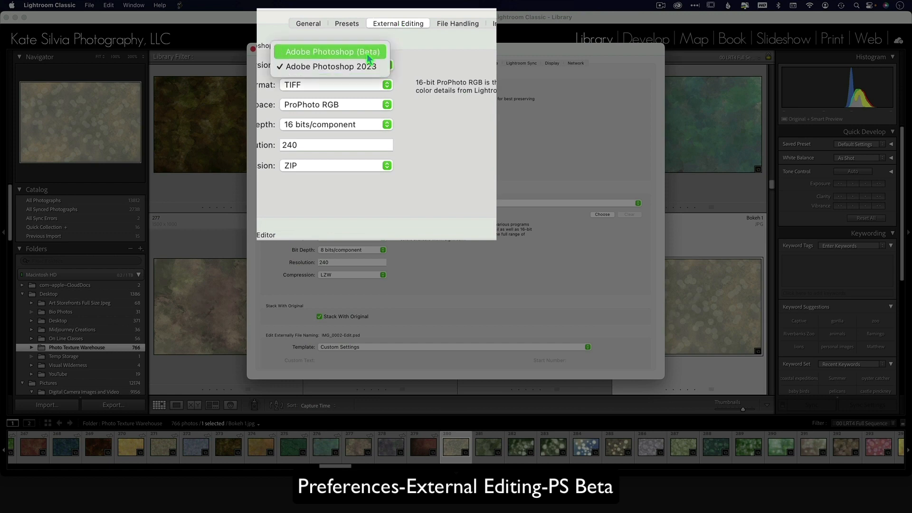
{"action": "left_click", "coordinate": [367, 52]}
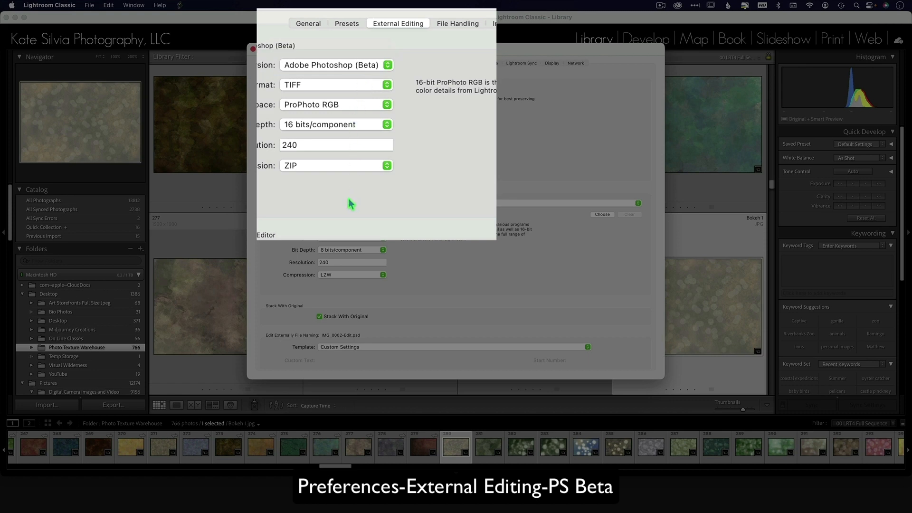
Set the external editing resolution for Photoshop (Beta) to 300 and the compression to None, and close the preferences.
{"action": "double_click", "coordinate": [302, 144]}
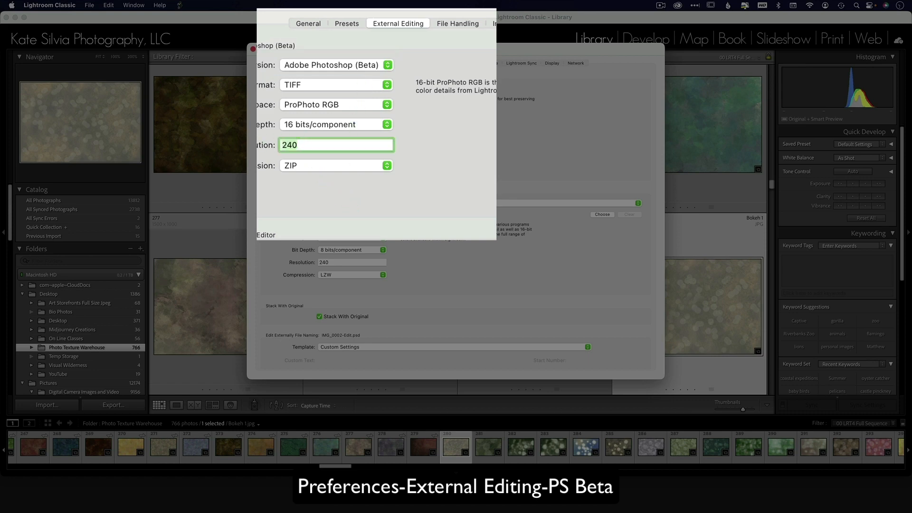
{"action": "type", "text": "300"}
{"action": "key", "text": "Return"}
{"action": "left_click", "coordinate": [357, 169]}
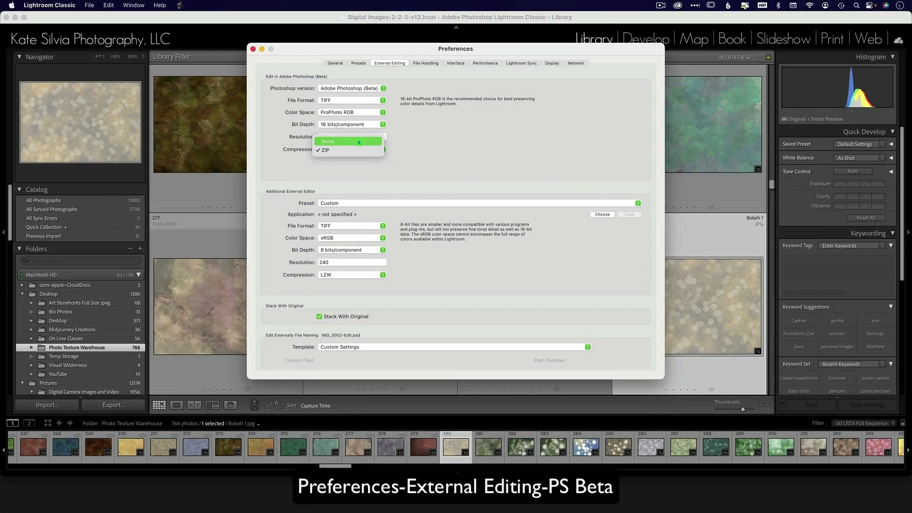
{"action": "left_click", "coordinate": [358, 142]}
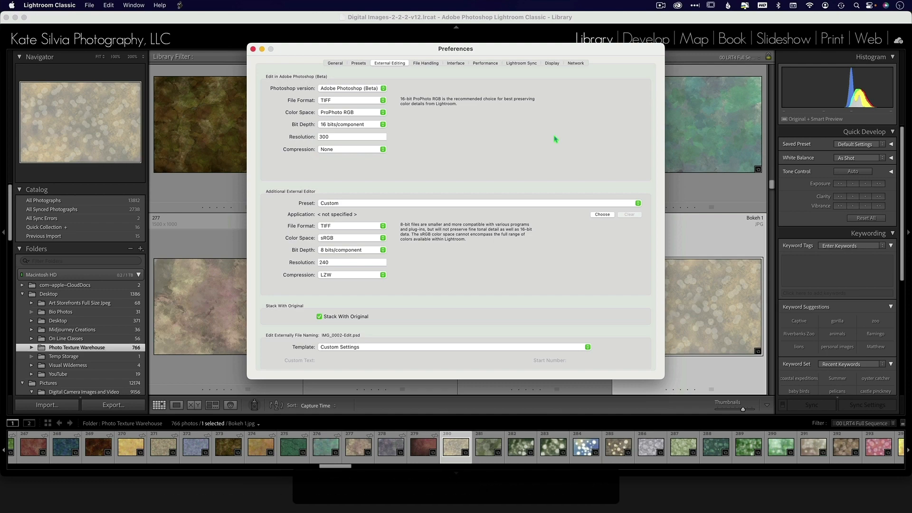
{"action": "left_click", "coordinate": [253, 49]}
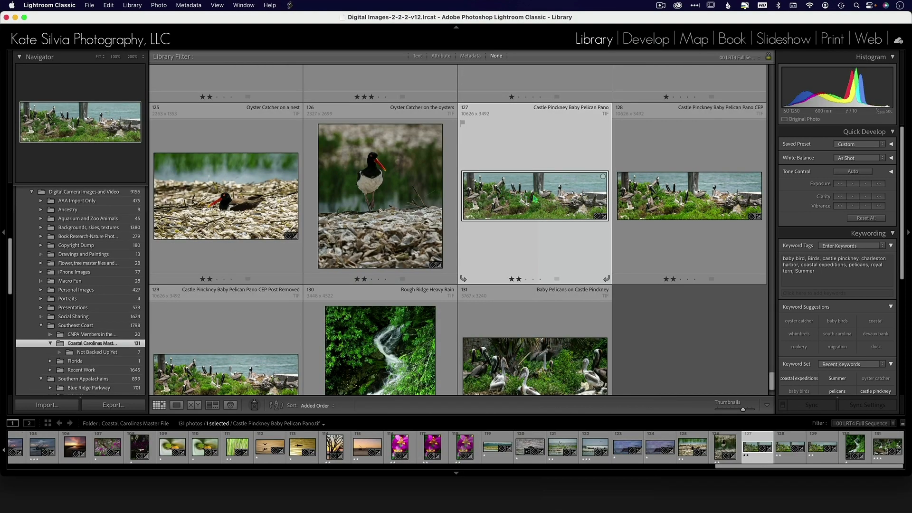
Send the Castle Pinckney Baby Pelican Pano photo to Adobe Photoshop (Beta) as a copy with Lightroom adjustments.
{"action": "right_click", "coordinate": [534, 198]}
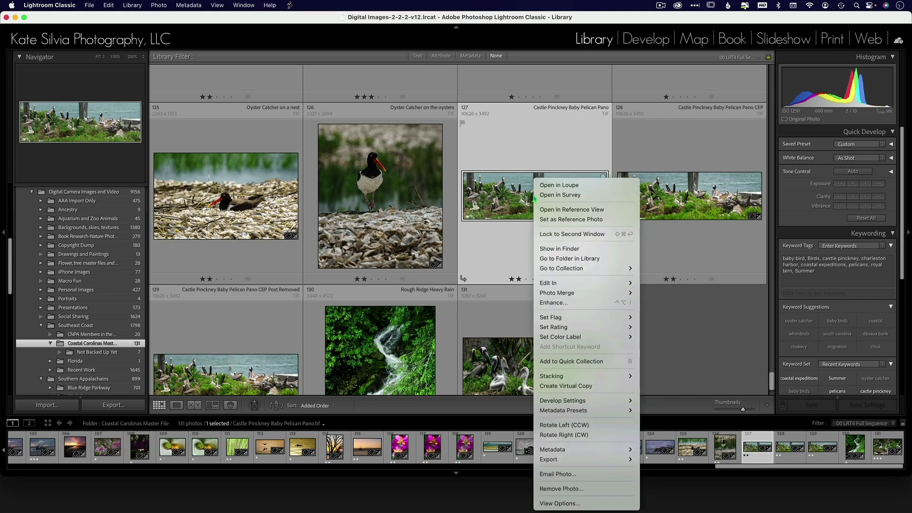
{"action": "mouse_move", "coordinate": [593, 283]}
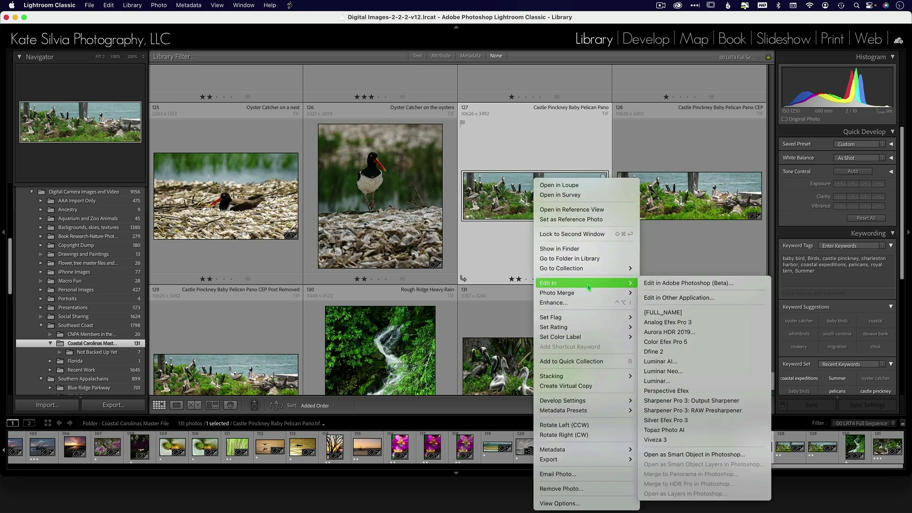
{"action": "left_click", "coordinate": [703, 284]}
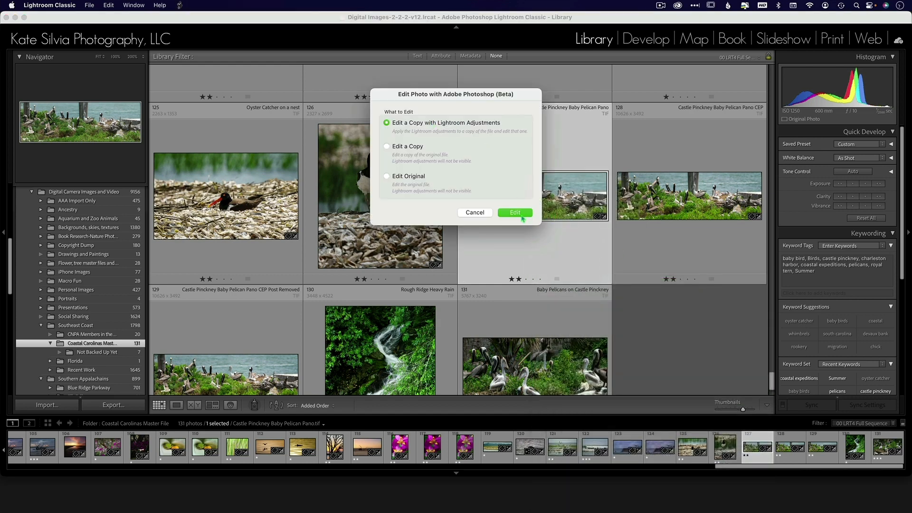
{"action": "left_click", "coordinate": [516, 213]}
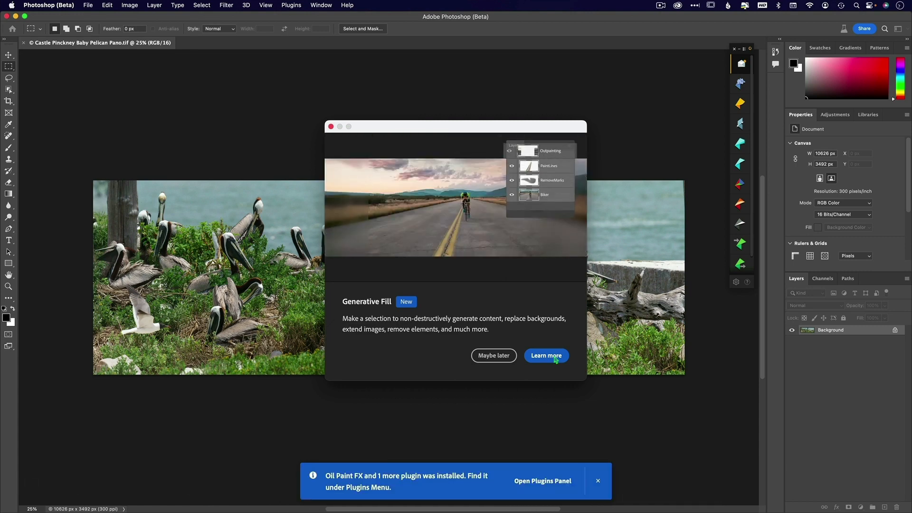
Read the Generative Fill help article on its uses, including removing objects and making a selection, and close it.
{"action": "left_click", "coordinate": [546, 356]}
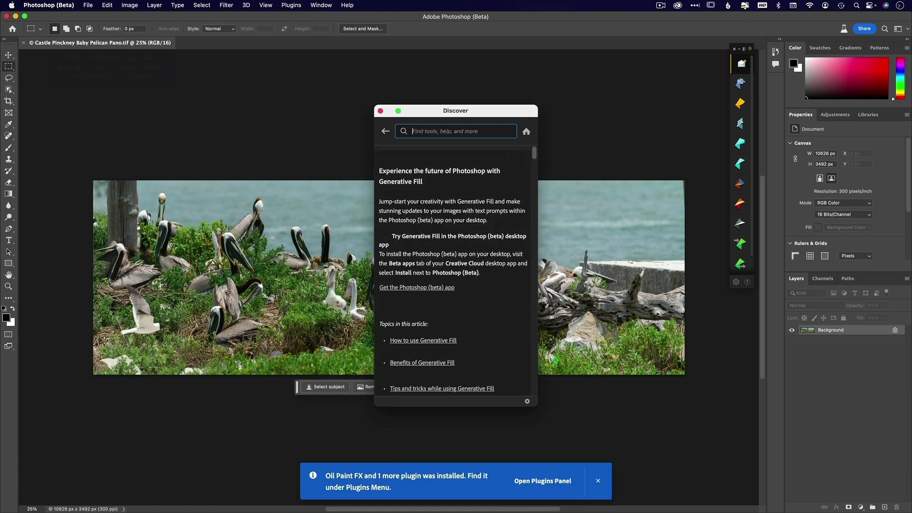
{"action": "scroll", "coordinate": [491, 249], "scroll_direction": "down", "scroll_amount": 2}
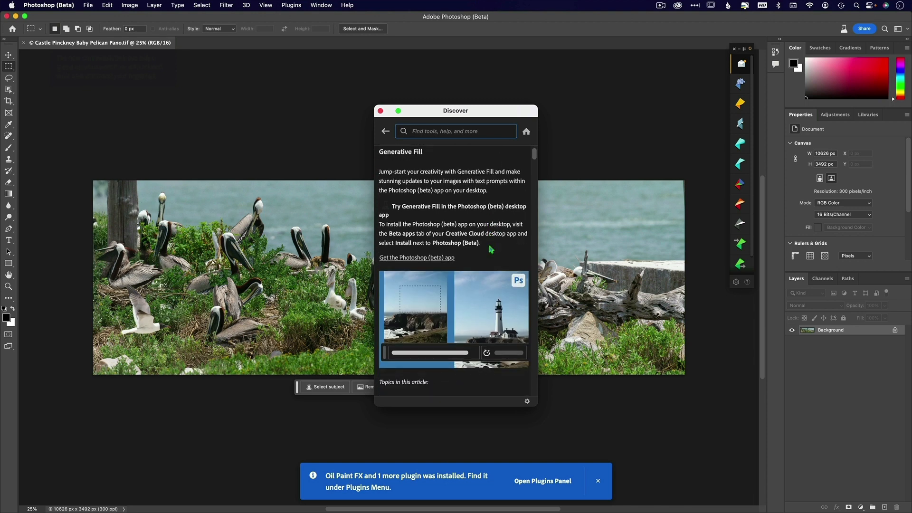
{"action": "scroll", "coordinate": [490, 249], "scroll_direction": "down", "scroll_amount": 10}
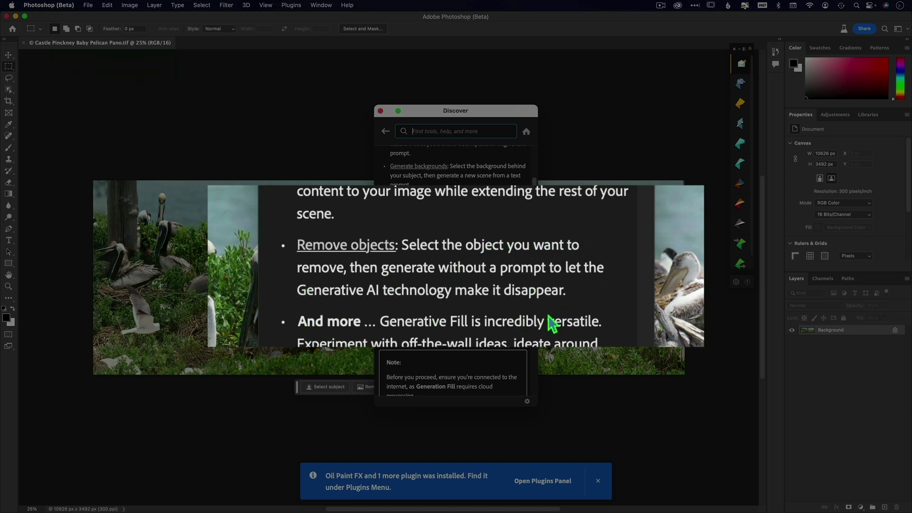
{"action": "scroll", "coordinate": [496, 294], "scroll_direction": "down", "scroll_amount": 5}
{"action": "scroll", "coordinate": [495, 290], "scroll_direction": "down", "scroll_amount": 2}
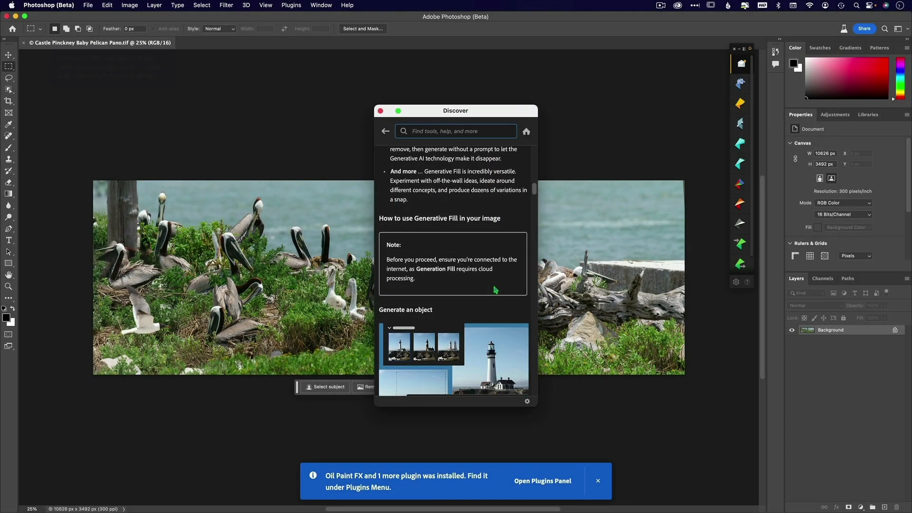
{"action": "scroll", "coordinate": [496, 290], "scroll_direction": "down", "scroll_amount": 4}
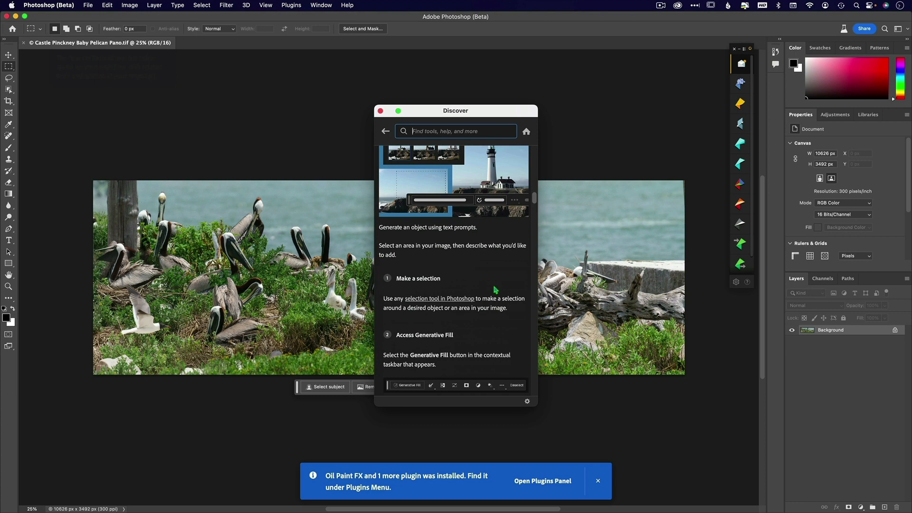
{"action": "left_click", "coordinate": [381, 111]}
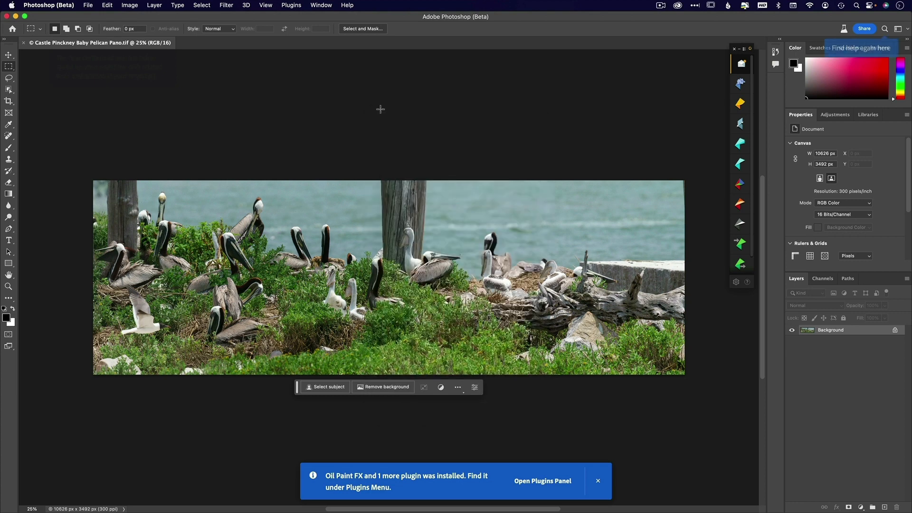
Activate the Remove Tool for working on the wooden post in the middle of the panorama.
{"action": "key", "text": "z"}
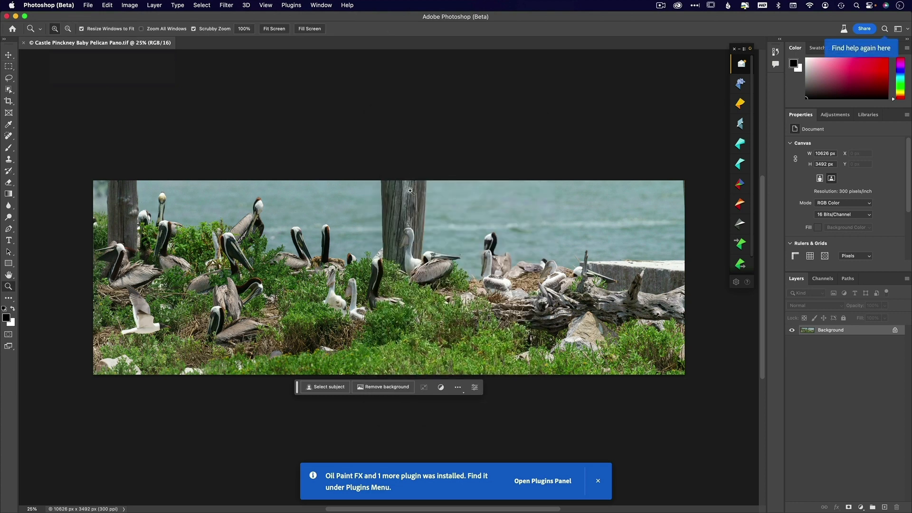
{"action": "left_click", "coordinate": [410, 191]}
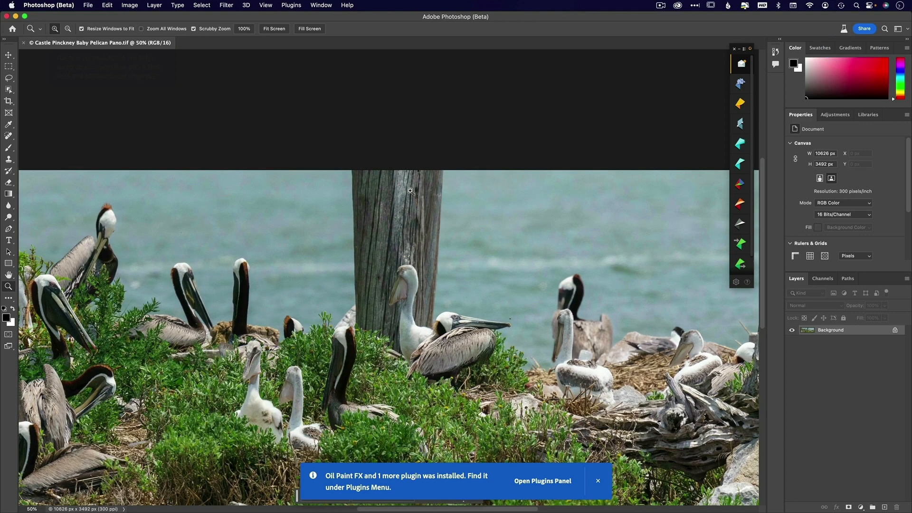
{"action": "right_click", "coordinate": [8, 183]}
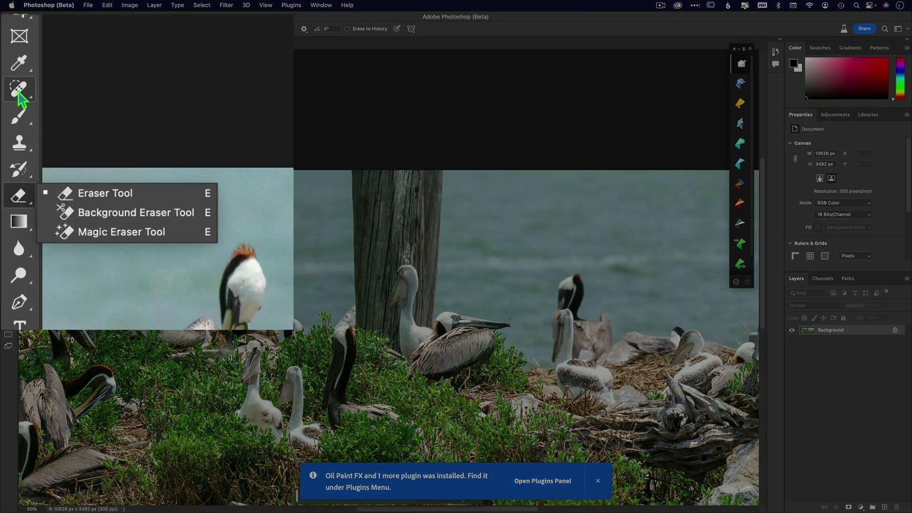
{"action": "right_click", "coordinate": [9, 136]}
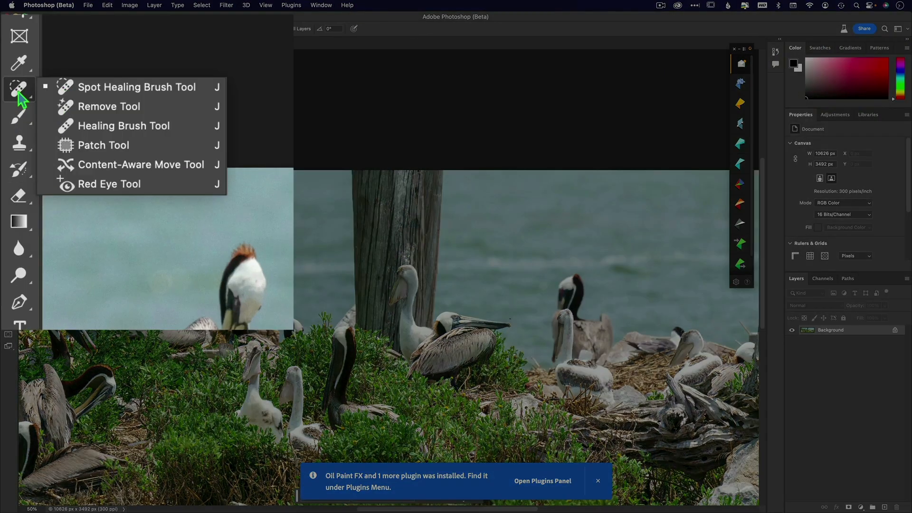
{"action": "left_click", "coordinate": [114, 110]}
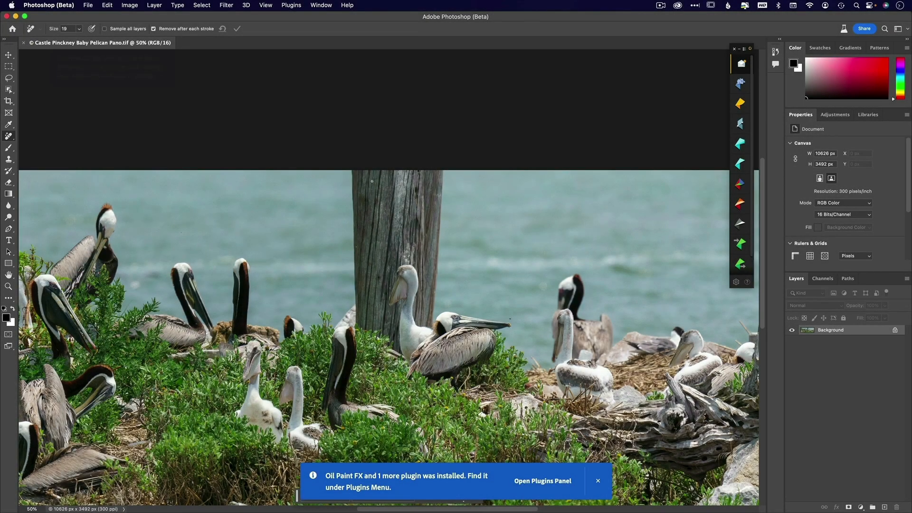
Turn off removal after each stroke and paint the 175-pixel Remove Tool down the left side of the central wooden post.
{"action": "mouse_move", "coordinate": [365, 173]}
{"action": "left_mouse_down"}
{"action": "mouse_move", "coordinate": [367, 207]}
{"action": "mouse_move", "coordinate": [357, 195]}
{"action": "left_mouse_up"}
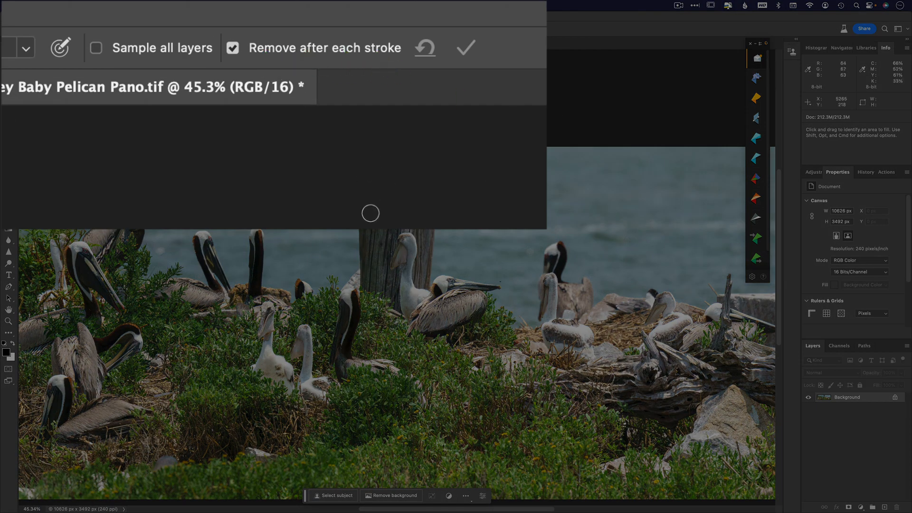
{"action": "mouse_move", "coordinate": [365, 153]}
{"action": "left_mouse_down"}
{"action": "mouse_move", "coordinate": [373, 206]}
{"action": "mouse_move", "coordinate": [393, 183]}
{"action": "left_mouse_up"}
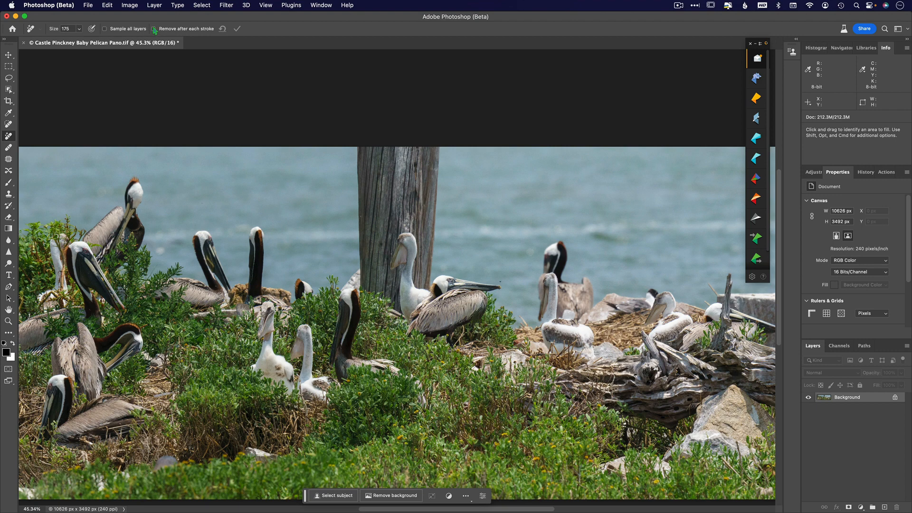
{"action": "left_click_drag", "start_coordinate": [381, 192], "coordinate": [380, 190]}
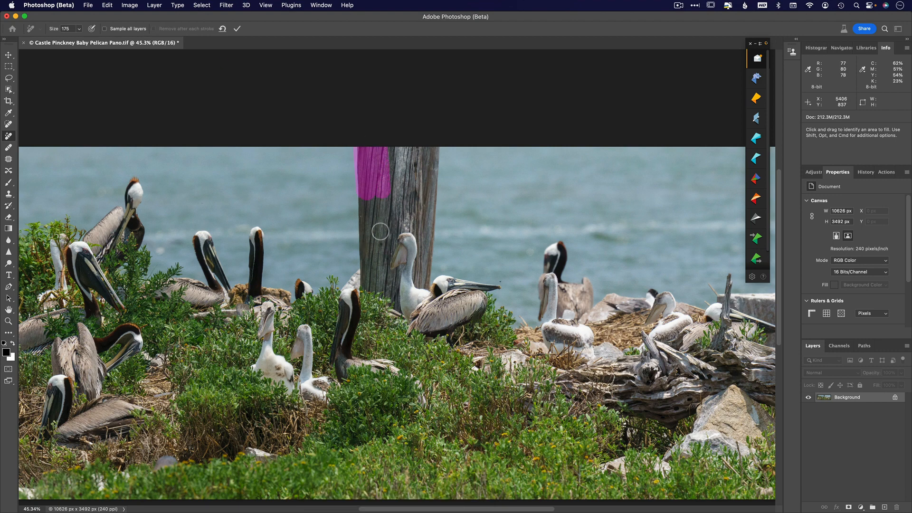
{"action": "mouse_move", "coordinate": [377, 208]}
{"action": "left_mouse_down"}
{"action": "mouse_move", "coordinate": [365, 212]}
{"action": "mouse_move", "coordinate": [371, 274]}
{"action": "left_mouse_up"}
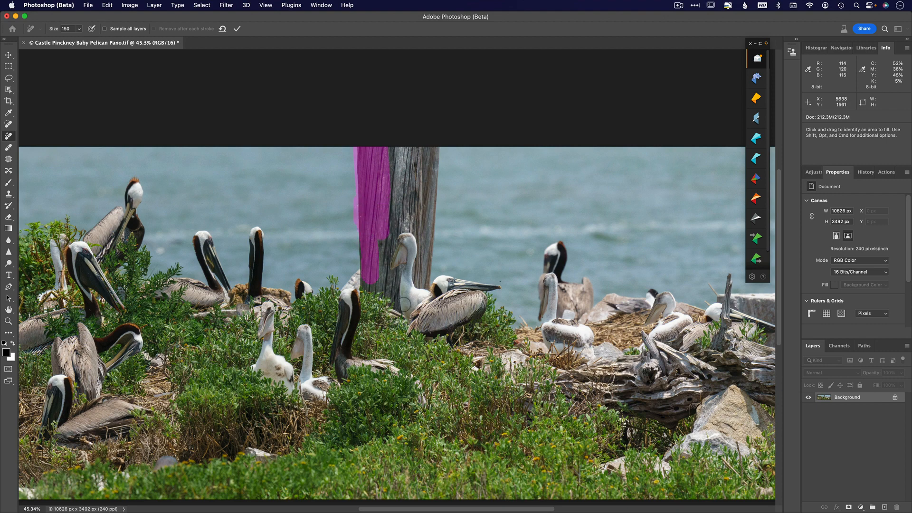
Paint the Remove Tool over the post's lower area beside the young pelican's beak and body, using smaller 80 and 60-pixel brushes.
{"action": "key", "text": "bracketleft"}
{"action": "key", "text": "bracketleft"}
{"action": "key", "text": "bracketleft"}
{"action": "key", "text": "bracketleft"}
{"action": "key", "text": "bracketleft"}
{"action": "mouse_move", "coordinate": [395, 300]}
{"action": "left_mouse_down"}
{"action": "mouse_move", "coordinate": [398, 309]}
{"action": "mouse_move", "coordinate": [400, 272]}
{"action": "left_mouse_up"}
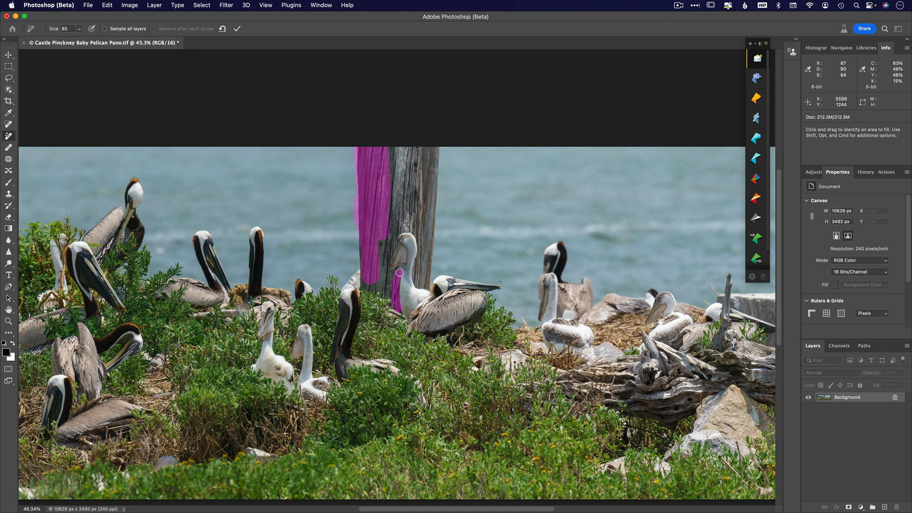
{"action": "key", "text": "bracketleft"}
{"action": "key", "text": "bracketleft"}
{"action": "mouse_move", "coordinate": [403, 268]}
{"action": "left_mouse_down"}
{"action": "mouse_move", "coordinate": [390, 281]}
{"action": "mouse_move", "coordinate": [394, 302]}
{"action": "mouse_move", "coordinate": [370, 287]}
{"action": "mouse_move", "coordinate": [382, 292]}
{"action": "left_mouse_up"}
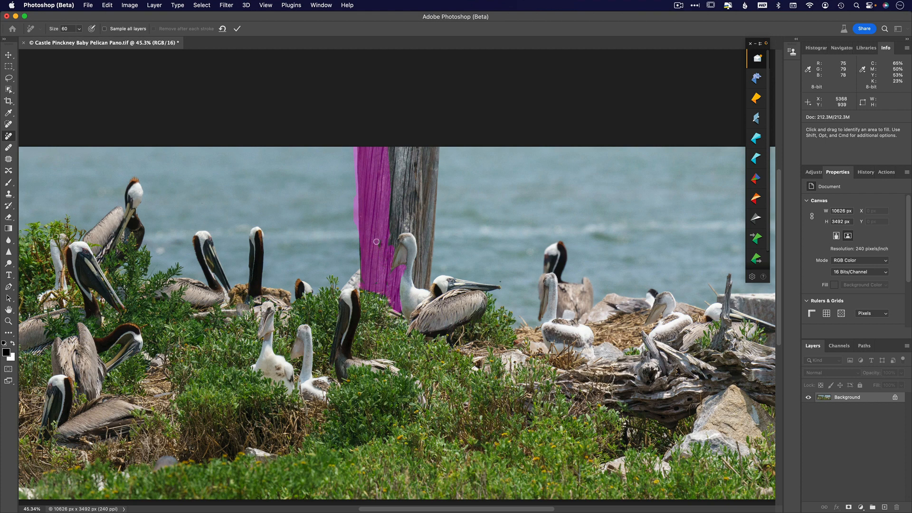
Paint over the rest of the post with a larger Remove Tool brush and apply the removal.
{"action": "key", "text": "bracketright"}
{"action": "key", "text": "bracketright"}
{"action": "key", "text": "bracketright"}
{"action": "key", "text": "bracketright"}
{"action": "key", "text": "bracketright"}
{"action": "key", "text": "bracketright"}
{"action": "key", "text": "bracketright"}
{"action": "left_click_drag", "start_coordinate": [386, 242], "coordinate": [444, 162]}
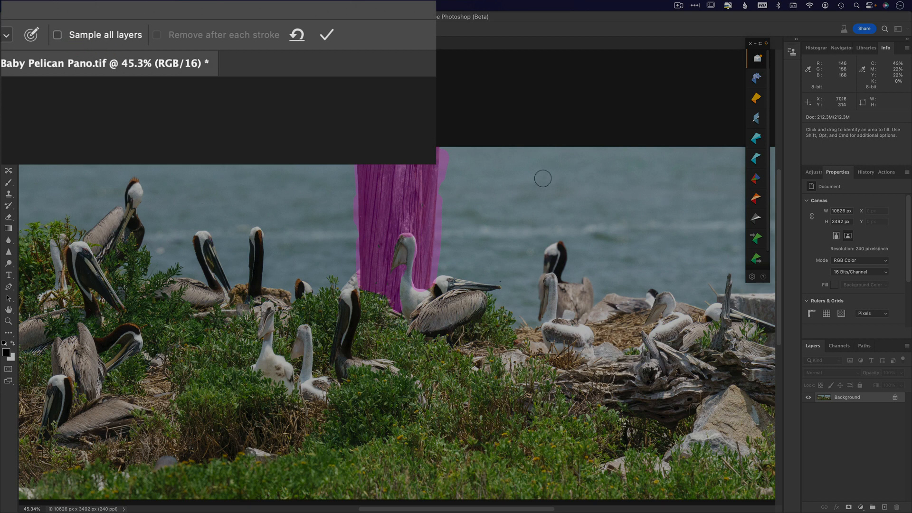
{"action": "left_click", "coordinate": [58, 35]}
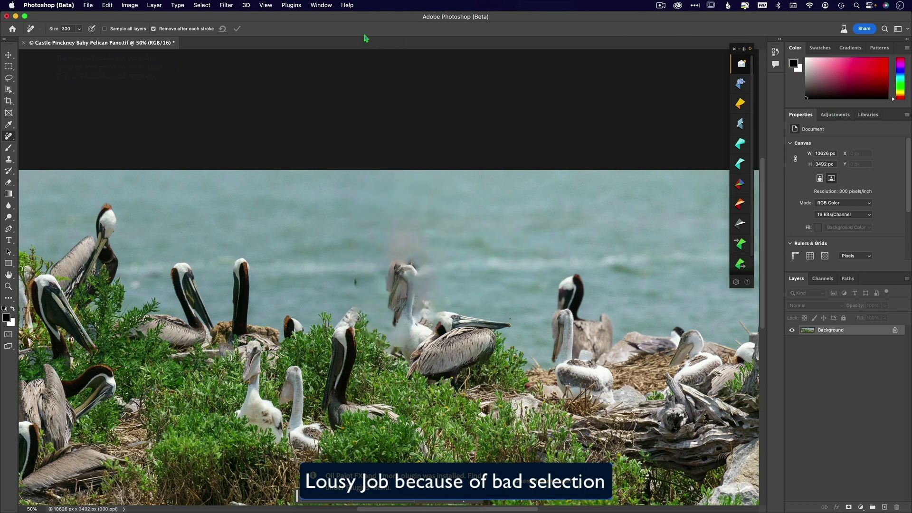
Revert the Remove Tool edit to the opened state and select the central wooden post with the Object Selection Tool.
{"action": "left_click", "coordinate": [321, 6]}
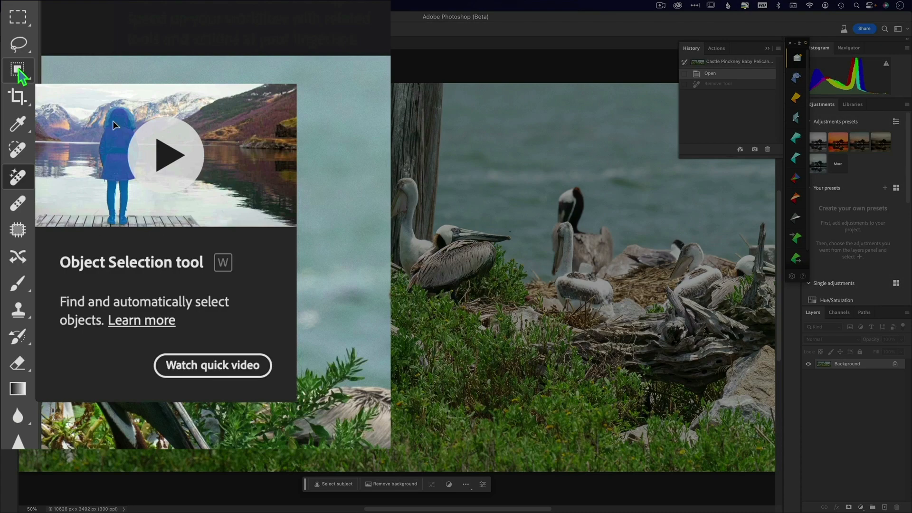
{"action": "left_click", "coordinate": [19, 72]}
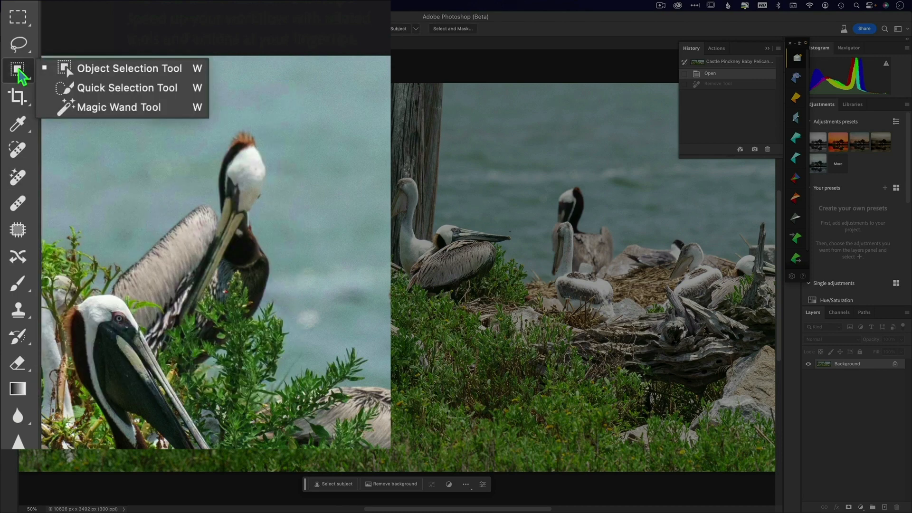
{"action": "left_click", "coordinate": [102, 71]}
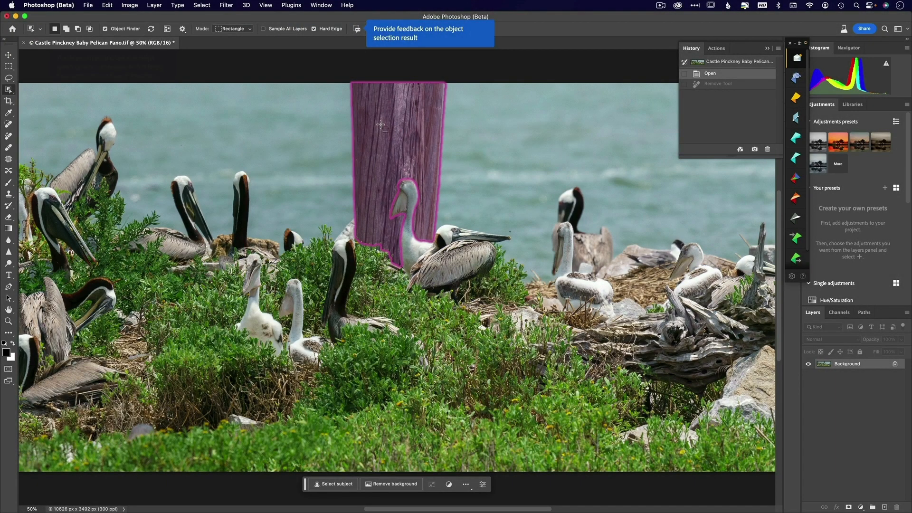
{"action": "left_click", "coordinate": [382, 125]}
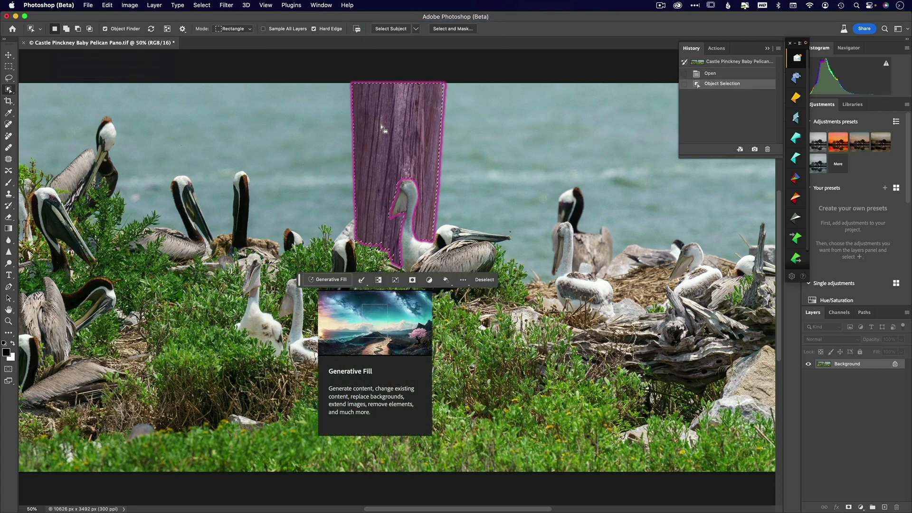
Run Generative Fill on the post selection with a blank prompt, agreeing to the generative AI user guidelines.
{"action": "left_click", "coordinate": [337, 280]}
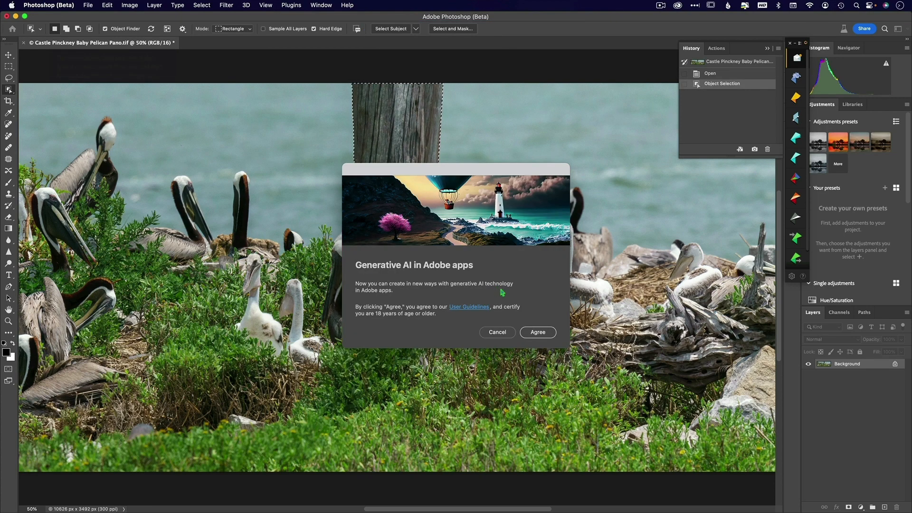
{"action": "left_click", "coordinate": [536, 334]}
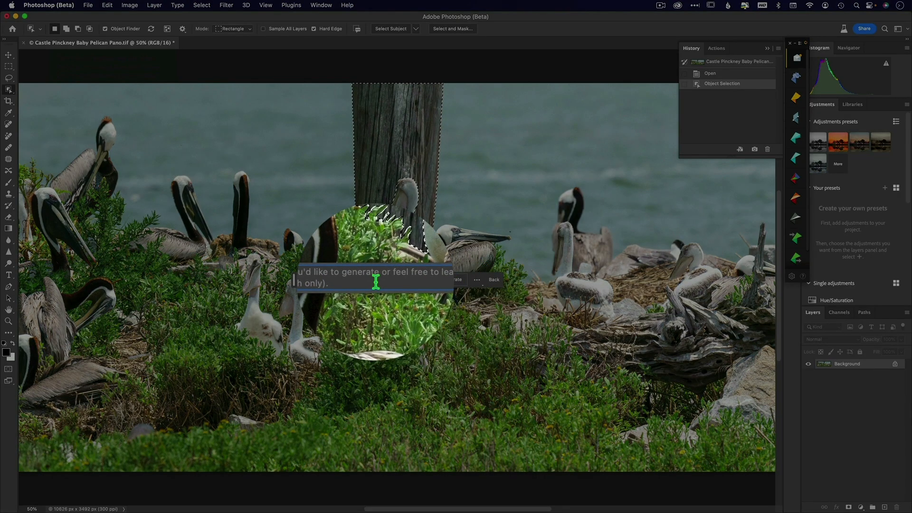
{"action": "key", "text": "Return"}
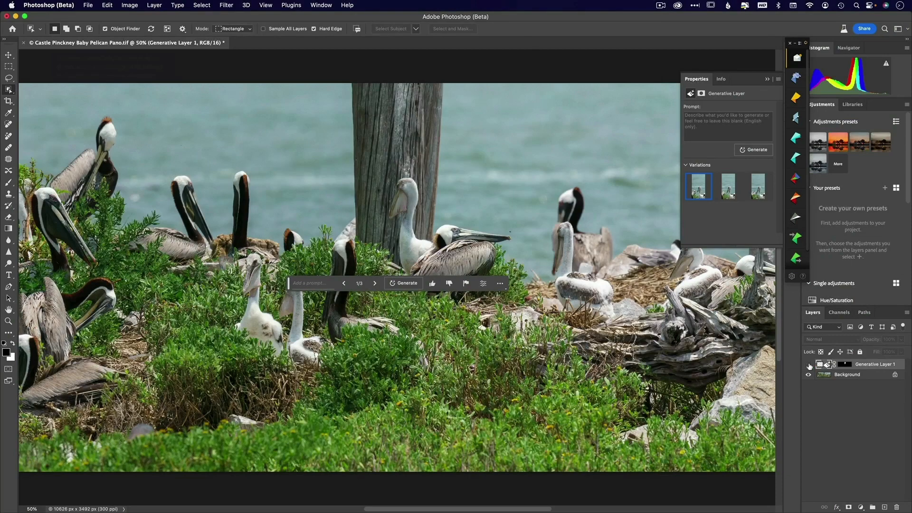
Compare the generated variations with the original photo by hiding and showing the generative layer.
{"action": "left_click", "coordinate": [809, 364]}
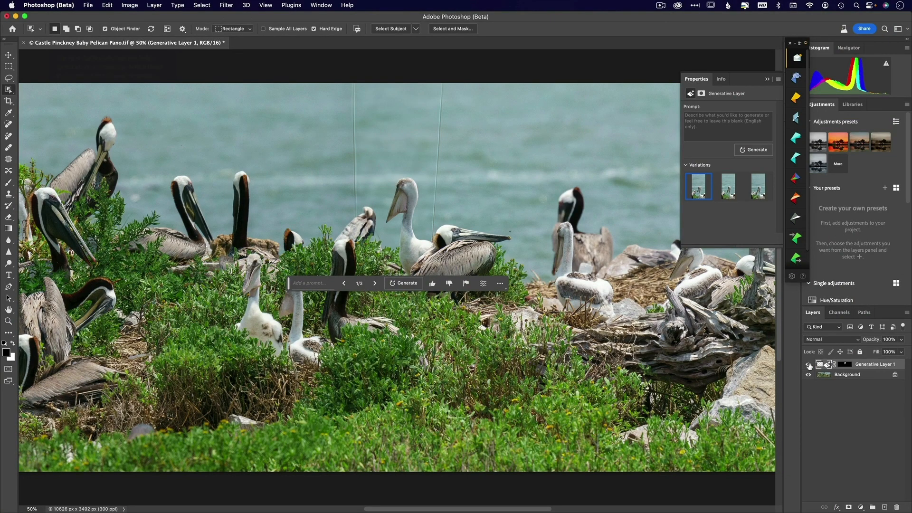
{"action": "left_click", "coordinate": [809, 365]}
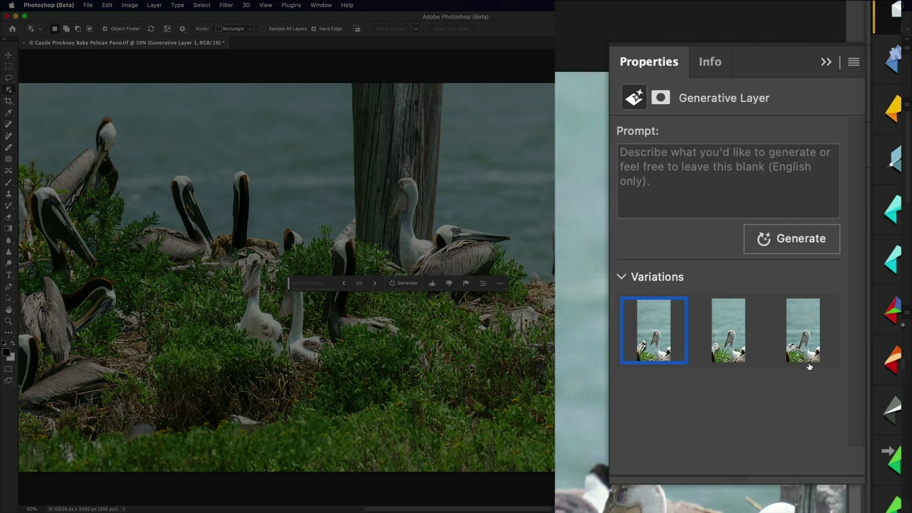
{"action": "left_click", "coordinate": [809, 366]}
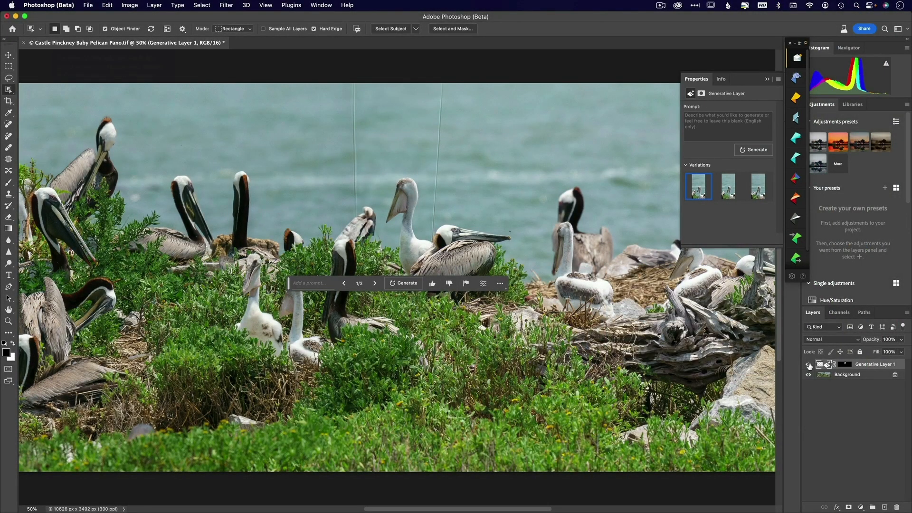
{"action": "left_click", "coordinate": [809, 365]}
{"action": "left_click", "coordinate": [809, 366]}
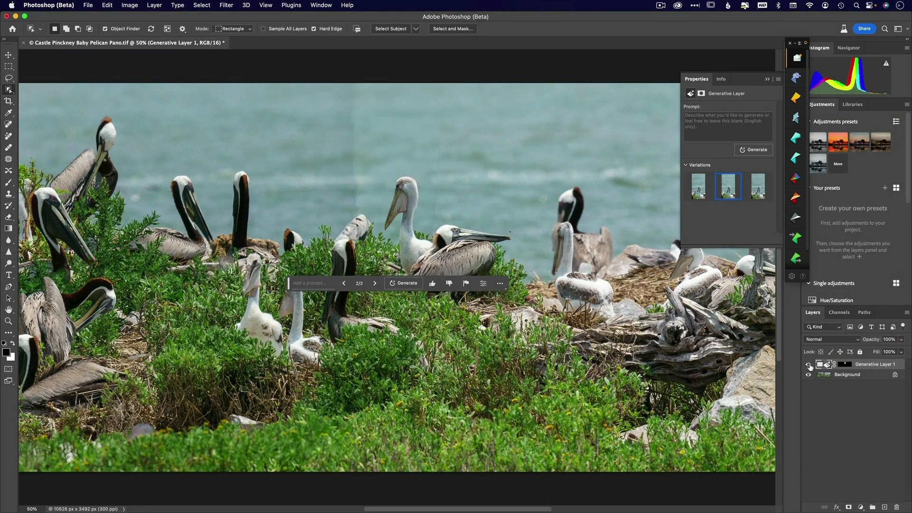
{"action": "left_click", "coordinate": [344, 283]}
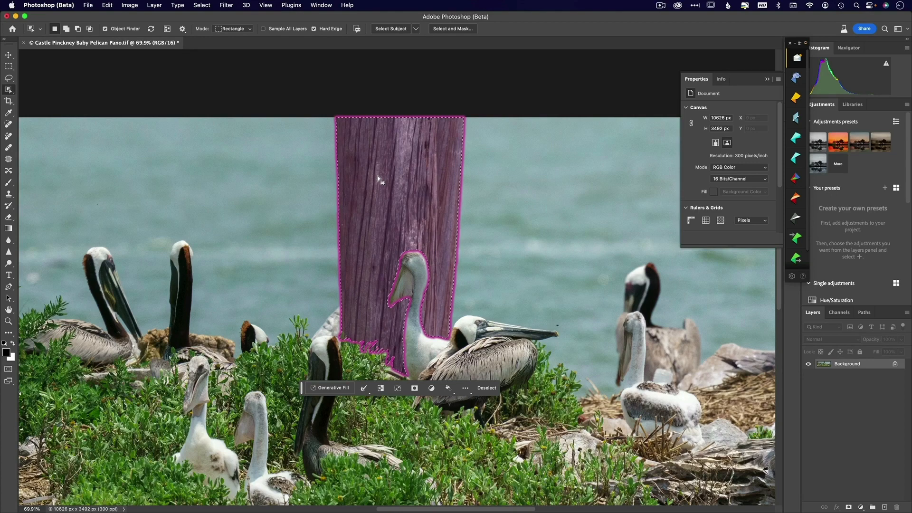
Try feathering the post selection by 5 pixels before a Generative Fill with a blank prompt, and delete the generated layer.
{"action": "left_click", "coordinate": [367, 391]}
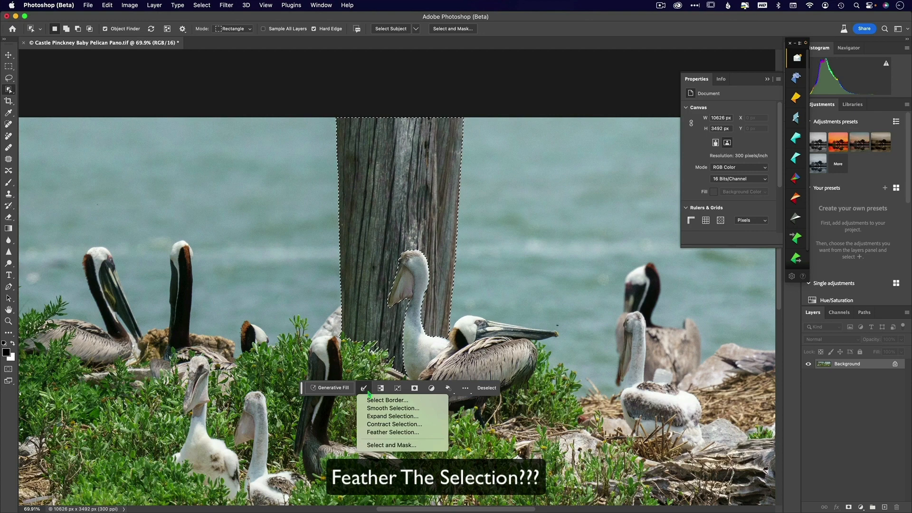
{"action": "left_click", "coordinate": [387, 432]}
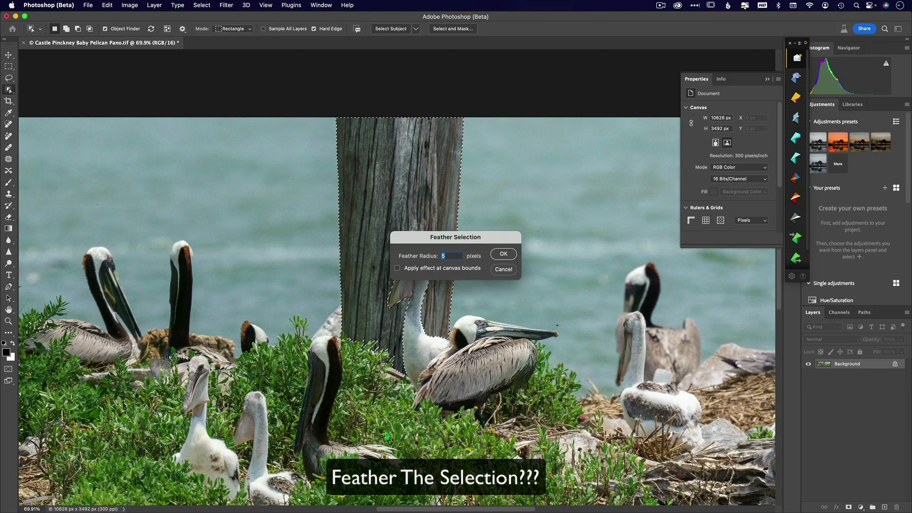
{"action": "left_click", "coordinate": [501, 253]}
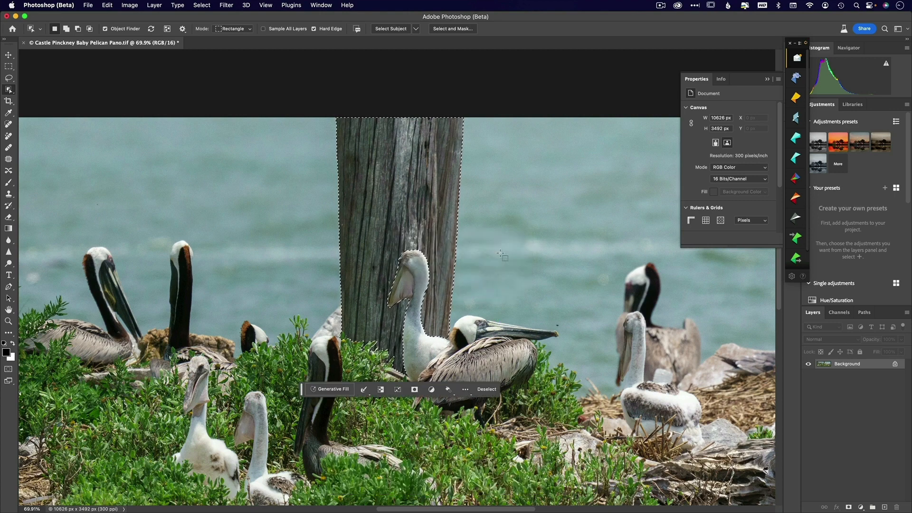
{"action": "left_click", "coordinate": [332, 389]}
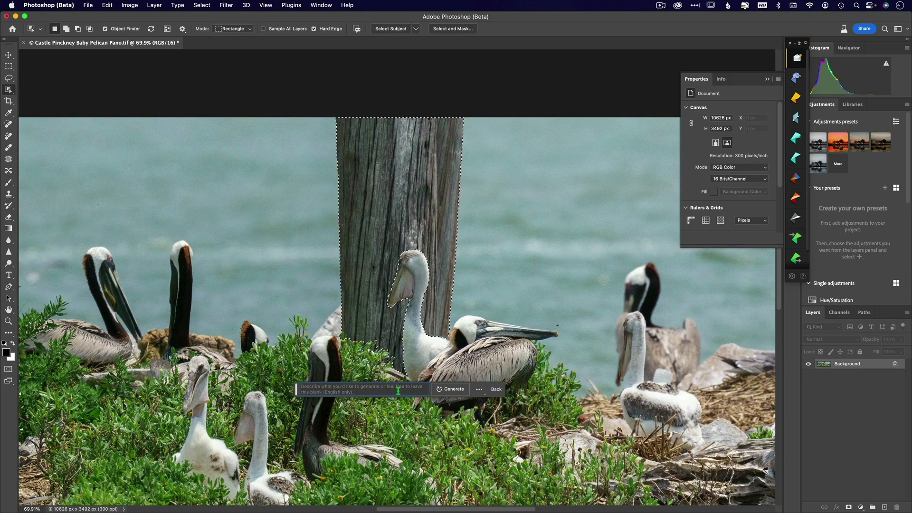
{"action": "key", "text": "Return"}
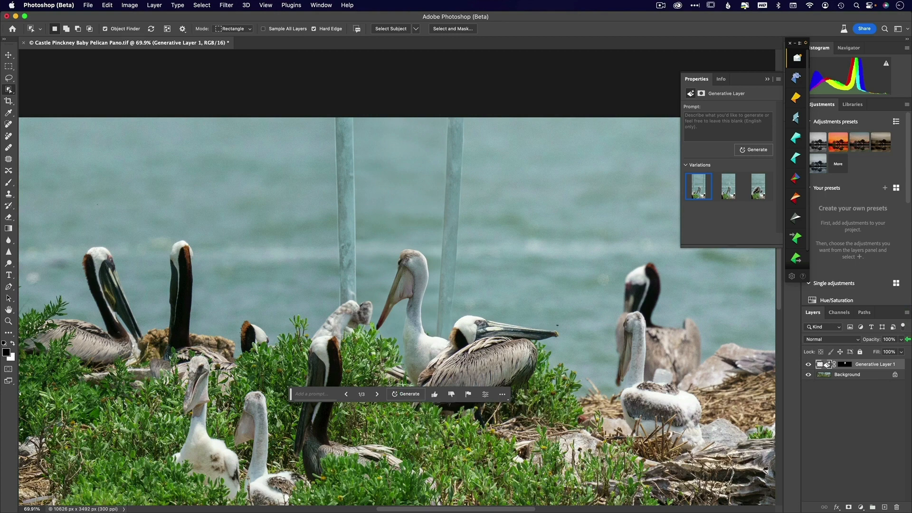
{"action": "left_click_drag", "start_coordinate": [879, 364], "coordinate": [897, 507]}
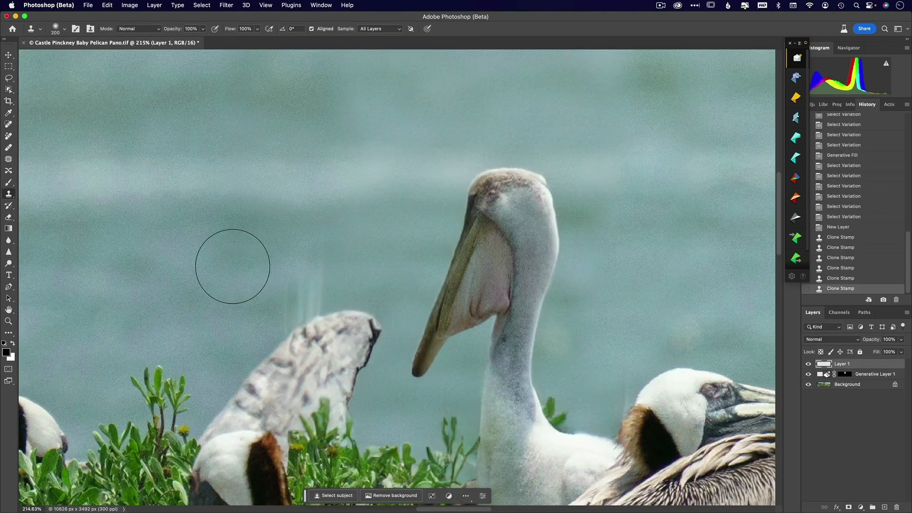
Clone clean water over the pale streaks above the speckled white shape beside the young pelican, using a 90-pixel Clone Stamp brush.
{"action": "left_click", "coordinate": [169, 263], "text": "alt"}
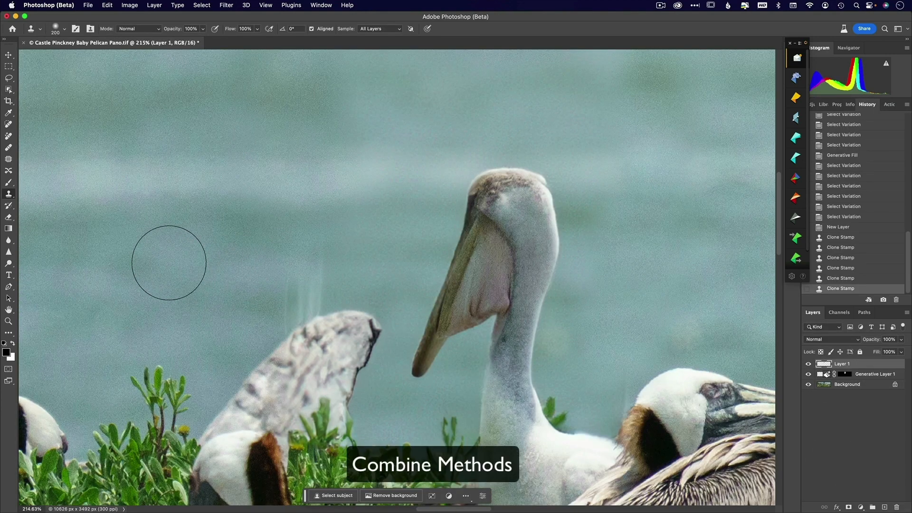
{"action": "key", "text": "bracketleft"}
{"action": "key", "text": "bracketleft"}
{"action": "key", "text": "bracketleft"}
{"action": "key", "text": "bracketleft"}
{"action": "key", "text": "bracketleft"}
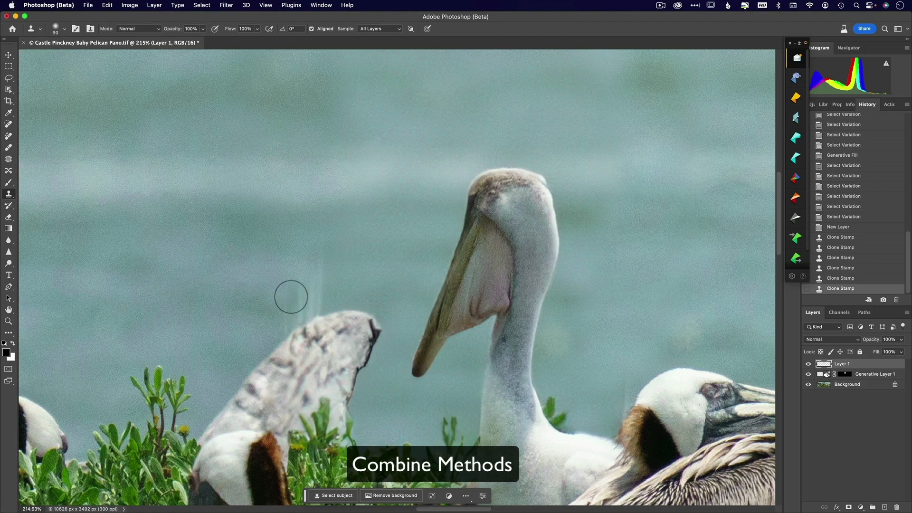
{"action": "mouse_move", "coordinate": [300, 300]}
{"action": "left_mouse_down"}
{"action": "mouse_move", "coordinate": [278, 324]}
{"action": "mouse_move", "coordinate": [311, 301]}
{"action": "mouse_move", "coordinate": [306, 264]}
{"action": "mouse_move", "coordinate": [336, 303]}
{"action": "left_mouse_up"}
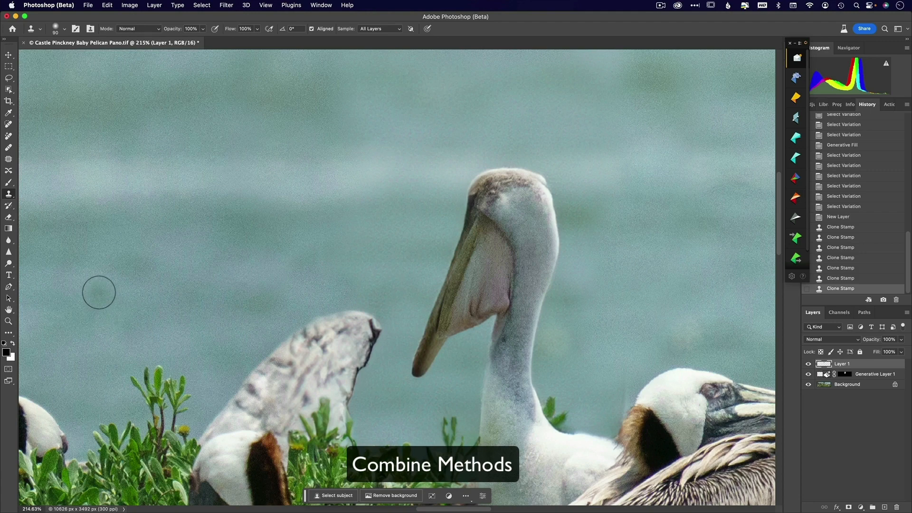
Clone water from the open area over the upper part of the speckled white shape above the bushes.
{"action": "left_click", "coordinate": [98, 292], "text": "alt"}
{"action": "mouse_move", "coordinate": [309, 334]}
{"action": "left_mouse_down"}
{"action": "mouse_move", "coordinate": [367, 316]}
{"action": "mouse_move", "coordinate": [376, 338]}
{"action": "mouse_move", "coordinate": [292, 332]}
{"action": "mouse_move", "coordinate": [316, 354]}
{"action": "mouse_move", "coordinate": [281, 348]}
{"action": "mouse_move", "coordinate": [269, 371]}
{"action": "mouse_move", "coordinate": [251, 378]}
{"action": "mouse_move", "coordinate": [283, 358]}
{"action": "mouse_move", "coordinate": [357, 363]}
{"action": "mouse_move", "coordinate": [374, 356]}
{"action": "mouse_move", "coordinate": [344, 387]}
{"action": "mouse_move", "coordinate": [310, 371]}
{"action": "mouse_move", "coordinate": [309, 344]}
{"action": "left_mouse_up"}
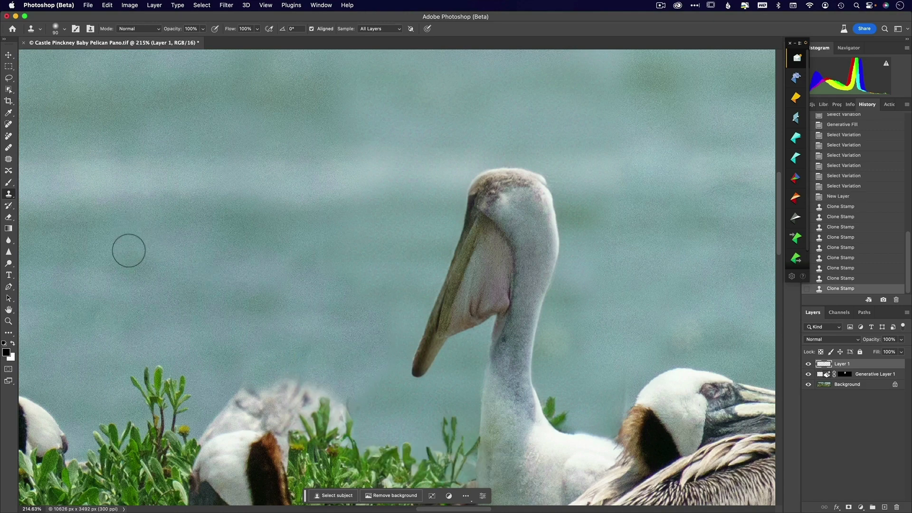
{"action": "mouse_move", "coordinate": [239, 390]}
{"action": "left_mouse_down"}
{"action": "mouse_move", "coordinate": [211, 422]}
{"action": "mouse_move", "coordinate": [235, 406]}
{"action": "mouse_move", "coordinate": [280, 417]}
{"action": "mouse_move", "coordinate": [280, 380]}
{"action": "mouse_move", "coordinate": [302, 381]}
{"action": "left_mouse_up"}
Reduce the Clone Stamp brush to 40 pixels and clone out the remaining white remnant above the bushes.
{"action": "scroll", "coordinate": [302, 381], "scroll_direction": "down", "scroll_amount": 4}
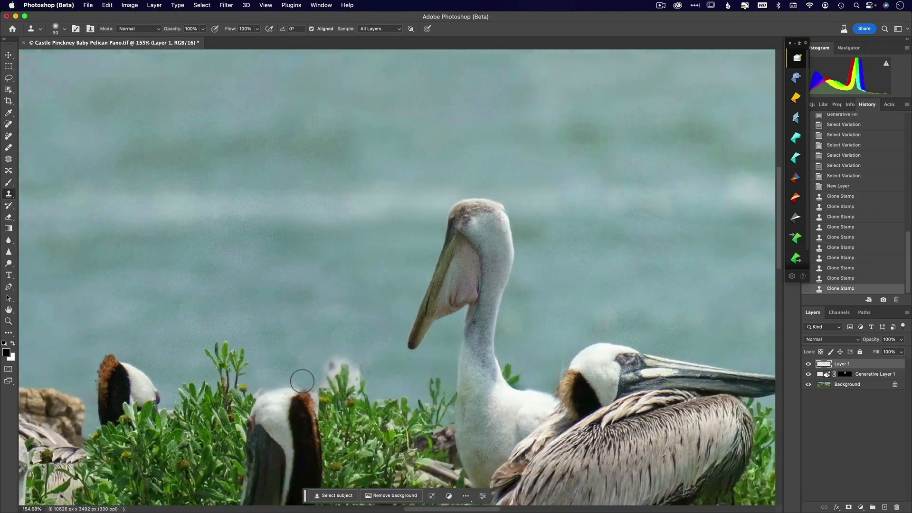
{"action": "scroll", "coordinate": [303, 381], "scroll_direction": "down", "scroll_amount": 1}
{"action": "key", "text": "bracketleft"}
{"action": "key", "text": "bracketleft"}
{"action": "key", "text": "bracketleft"}
{"action": "key", "text": "bracketleft"}
{"action": "key", "text": "bracketleft"}
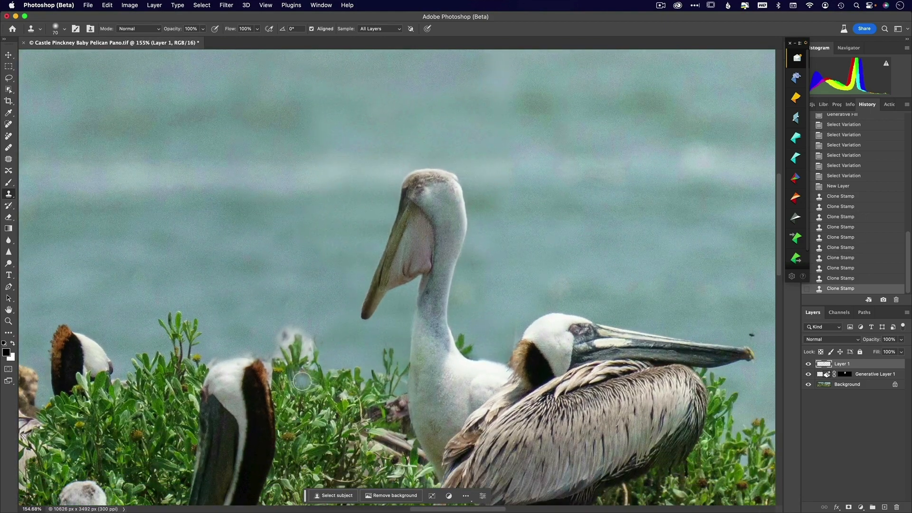
{"action": "scroll", "coordinate": [302, 381], "scroll_direction": "up", "scroll_amount": 5}
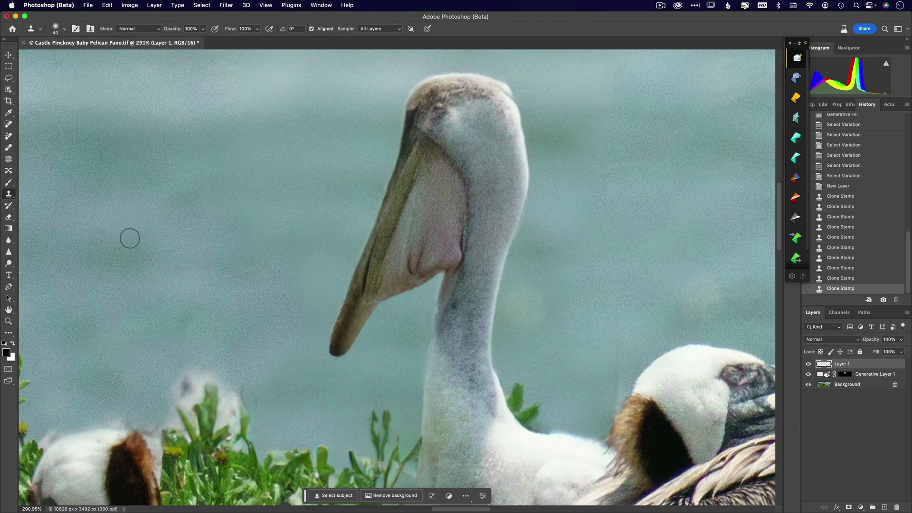
Fit the whole panorama in view and compare before and after by showing only the Background layer and restoring the retouching layers.
{"action": "key", "text": "super+0"}
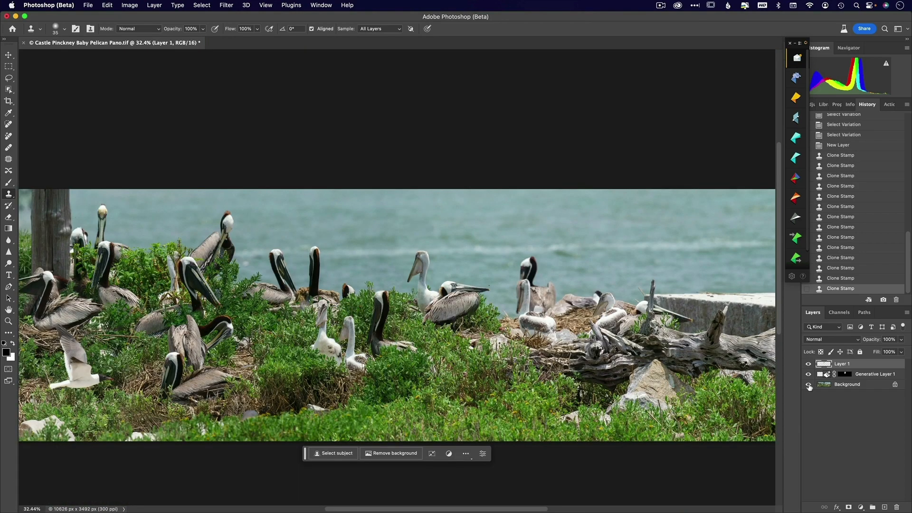
{"action": "left_click", "coordinate": [809, 385], "text": "alt"}
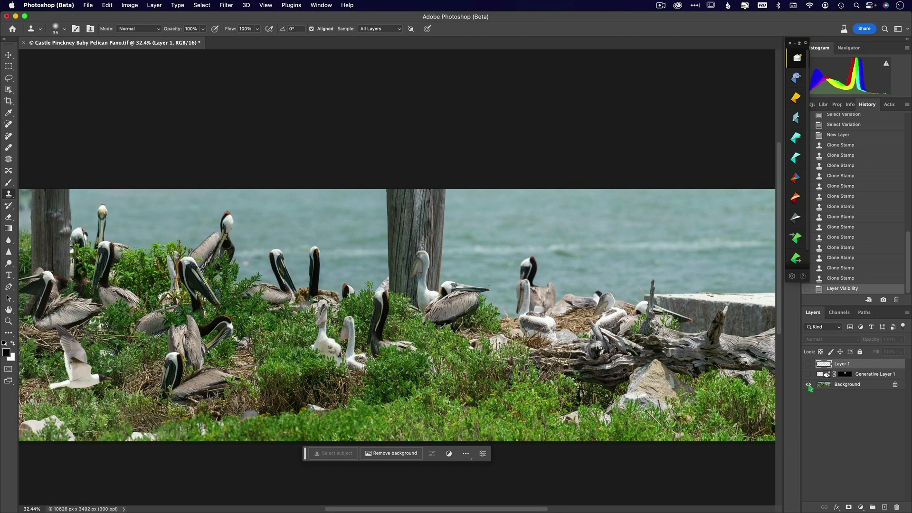
{"action": "left_click", "coordinate": [809, 386], "text": "alt"}
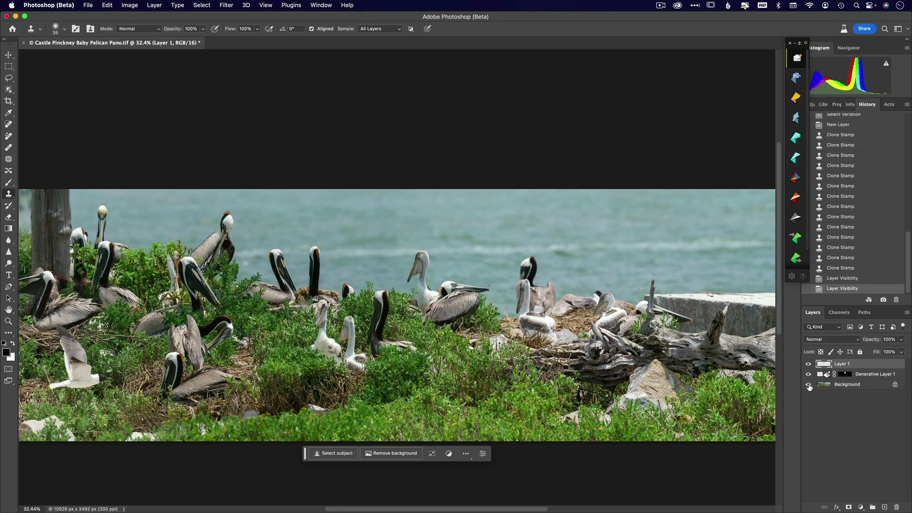
{"action": "left_click", "coordinate": [809, 385], "text": "alt"}
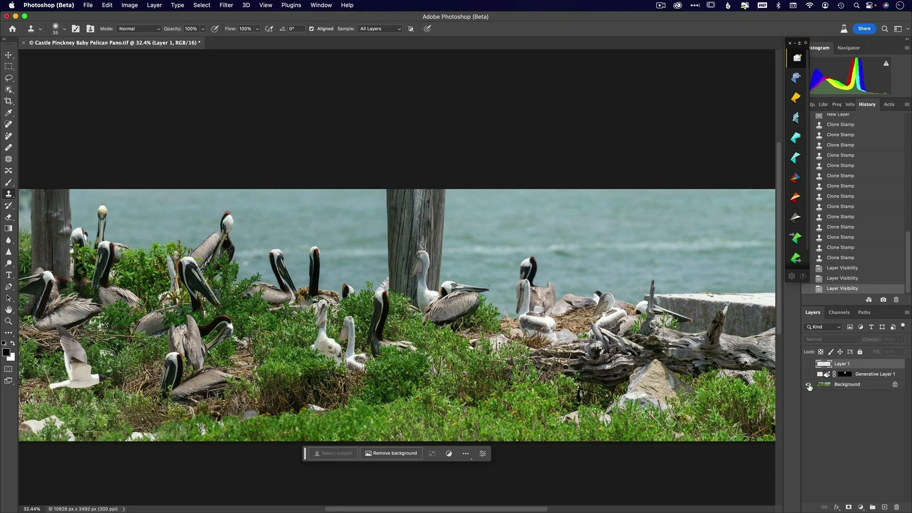
{"action": "left_click", "coordinate": [809, 385], "text": "alt"}
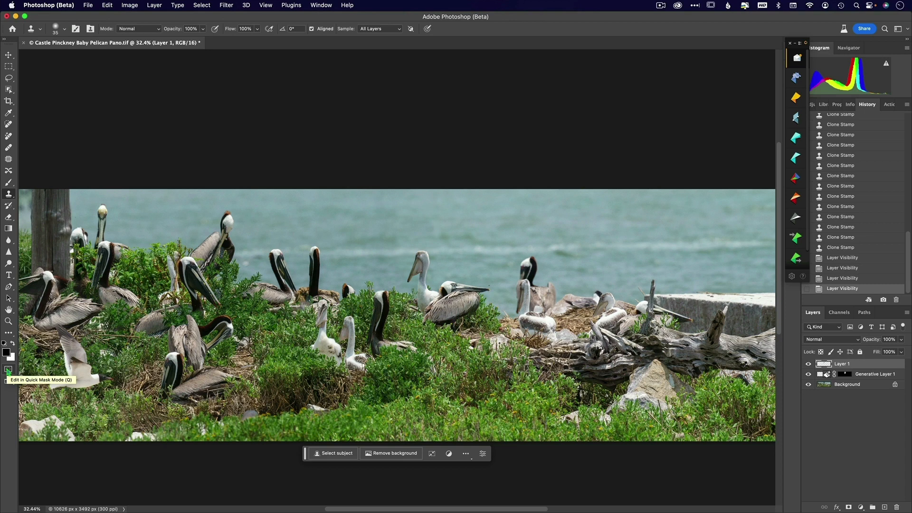
{"action": "key", "text": "super+minus"}
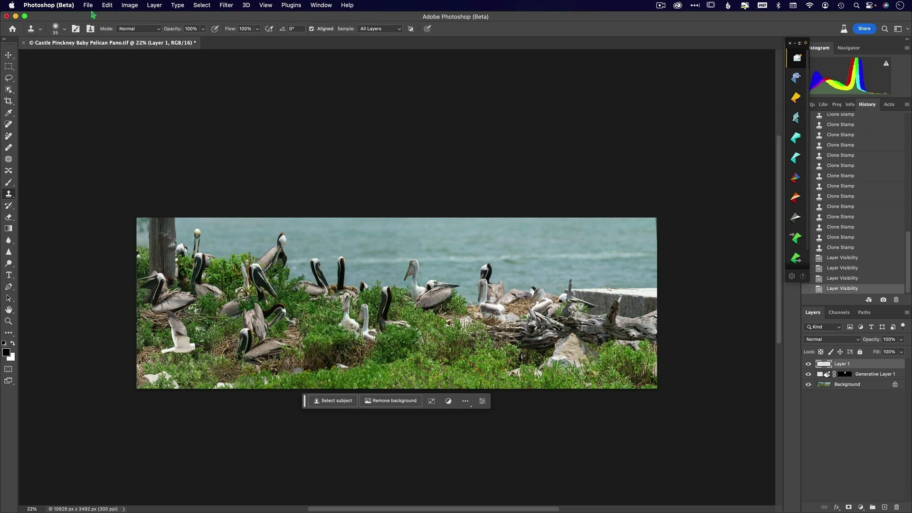
{"action": "left_click", "coordinate": [88, 5]}
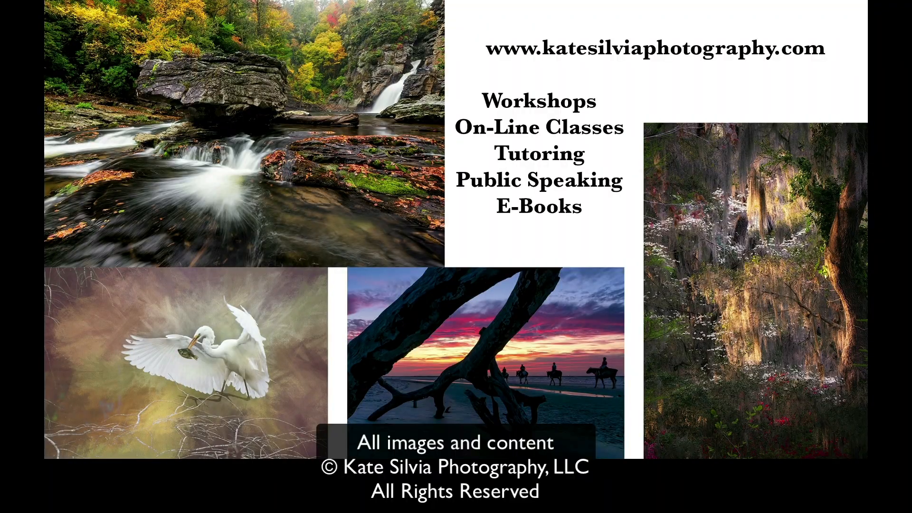